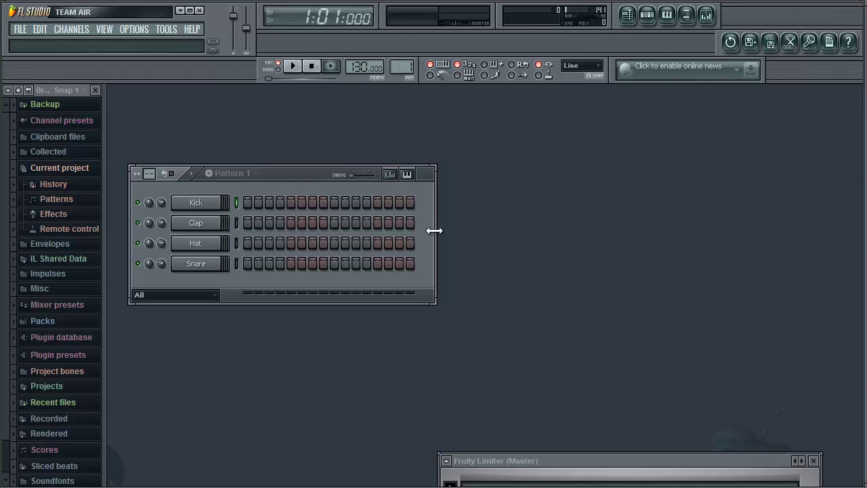
Step: Set the project tempo to 140 and close the master track's Fruity Limiter window
drag(360, 67, 357, 39)
drag(278, 170, 301, 174)
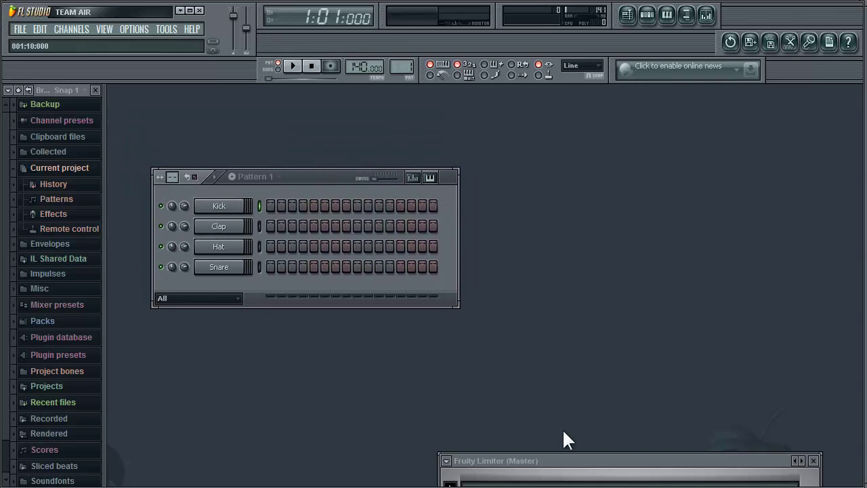
drag(563, 455, 589, 213)
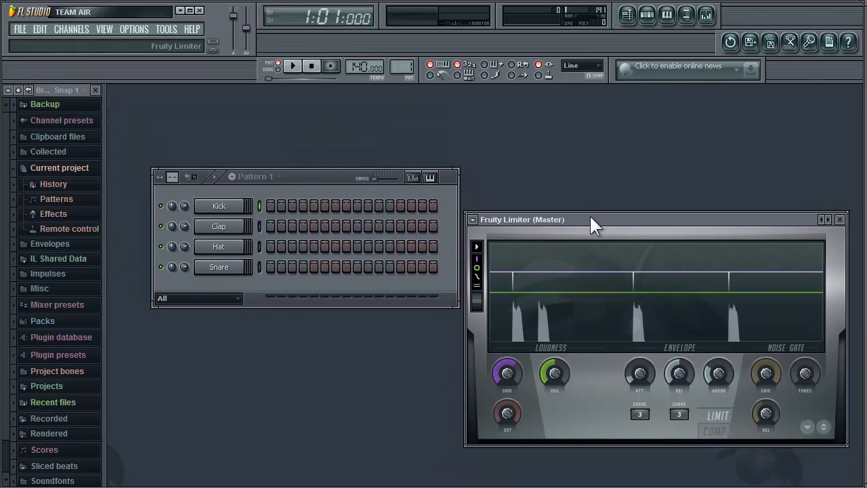
drag(309, 171, 272, 166)
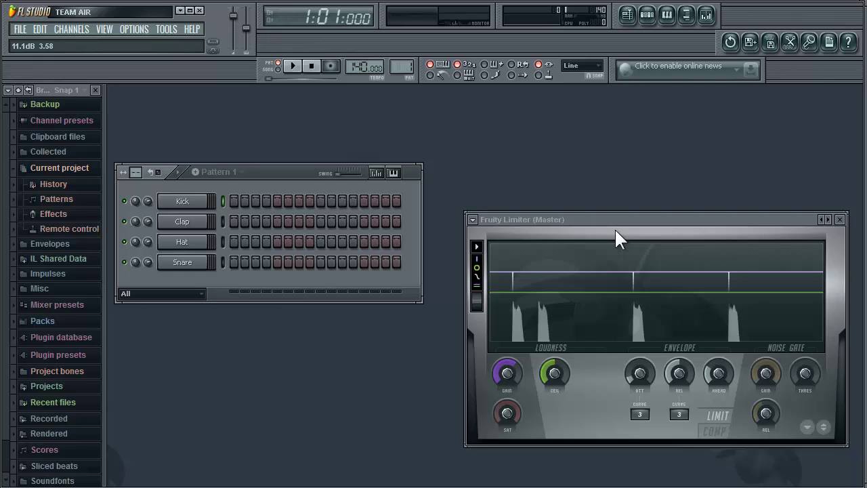
click(841, 221)
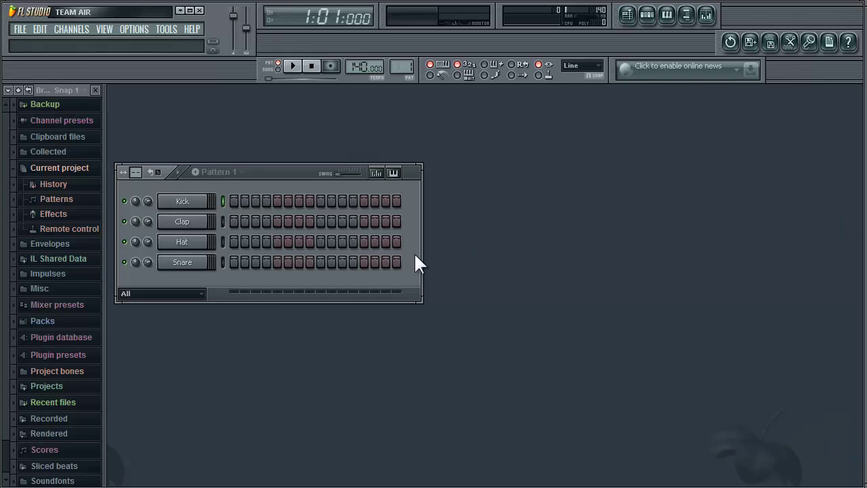
Step: Open the Kick channel's settings and inspect the Fruity Limiter loaded on the mixer's Master track
click(182, 201)
click(400, 304)
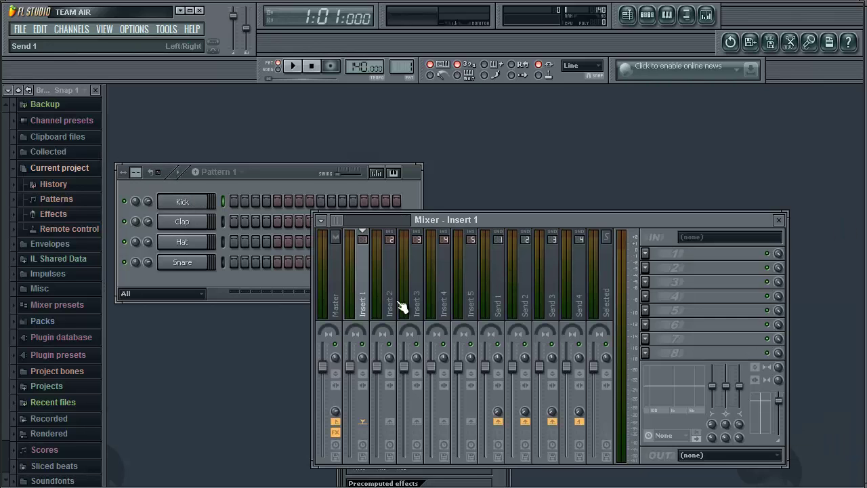
click(337, 293)
click(702, 352)
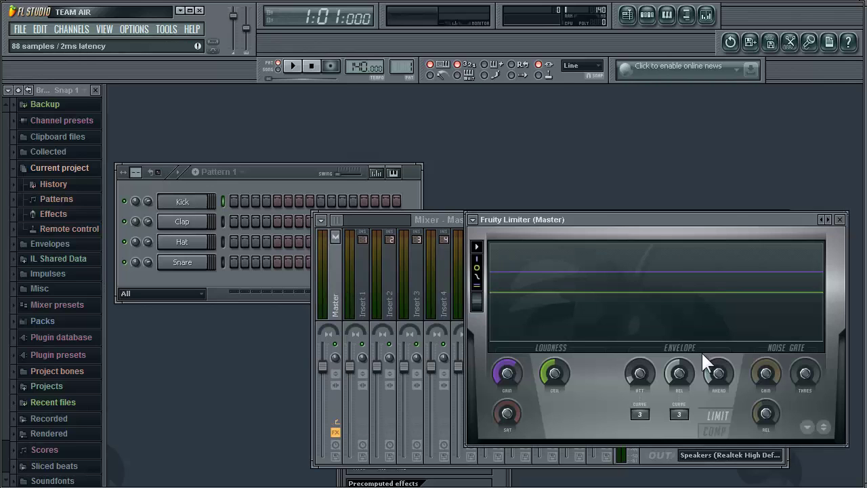
click(839, 219)
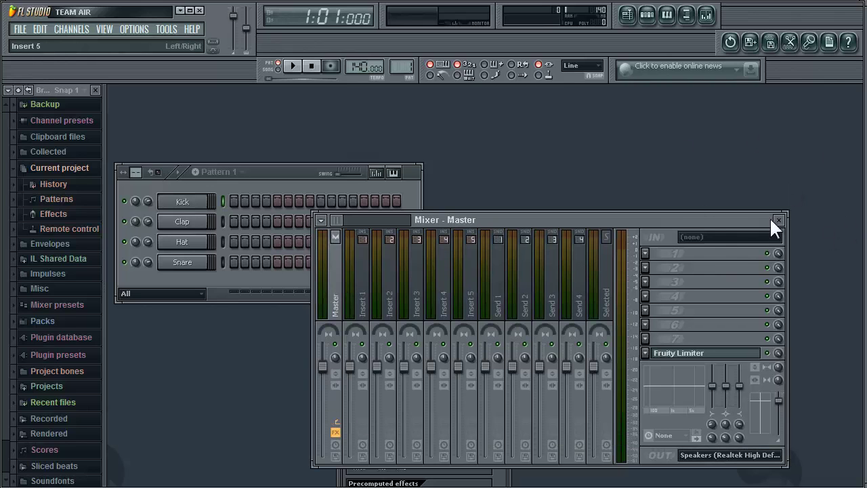
Step: Close the mixer and the Kick channel settings, and reposition the step sequencer in the workspace
drag(573, 223, 495, 161)
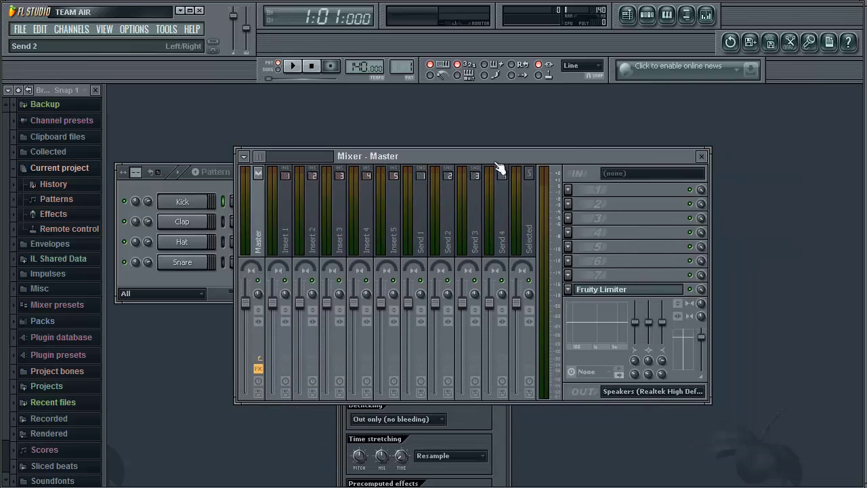
click(705, 159)
drag(236, 174, 270, 159)
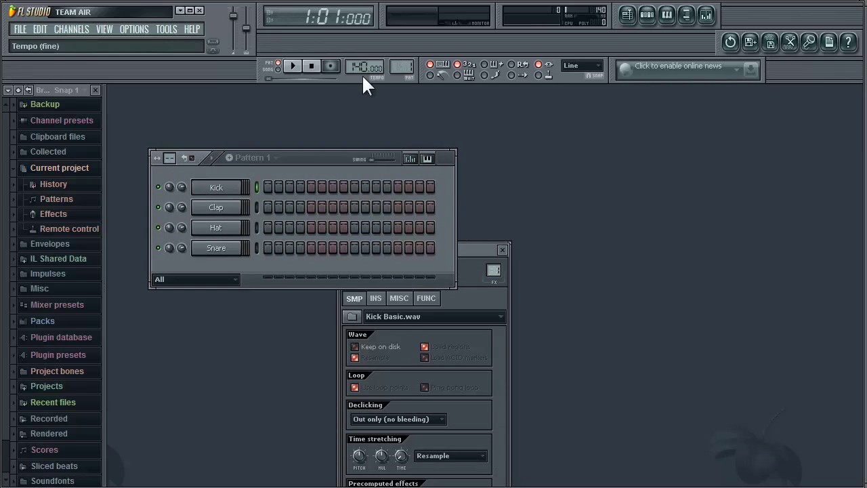
click(502, 249)
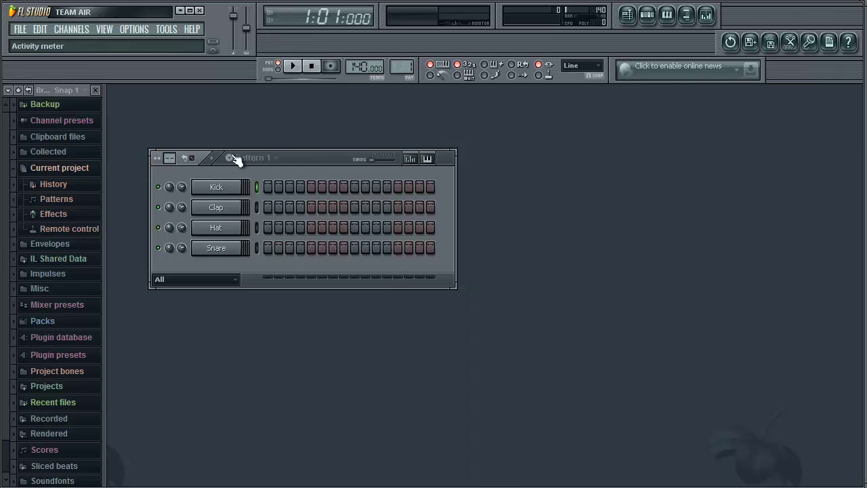
drag(293, 156, 295, 164)
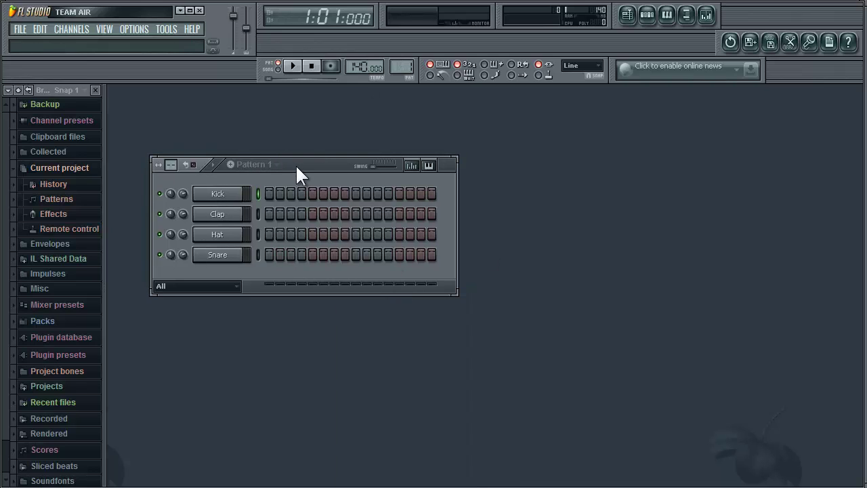
Step: Fill the Kick channel on each 4 steps and play the pattern to hear the beat
right_click(231, 195)
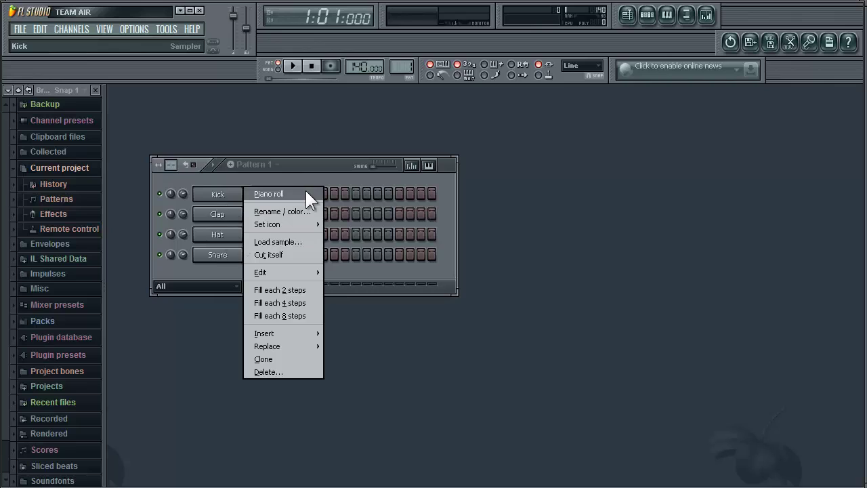
click(297, 305)
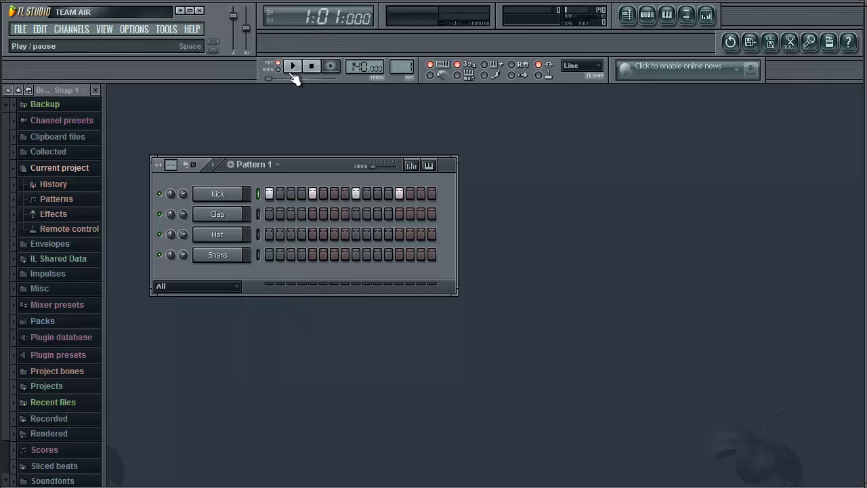
click(293, 68)
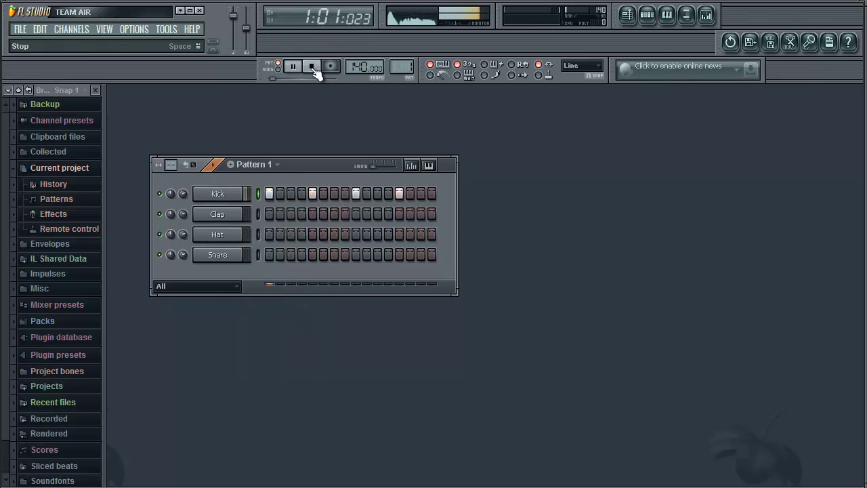
click(312, 68)
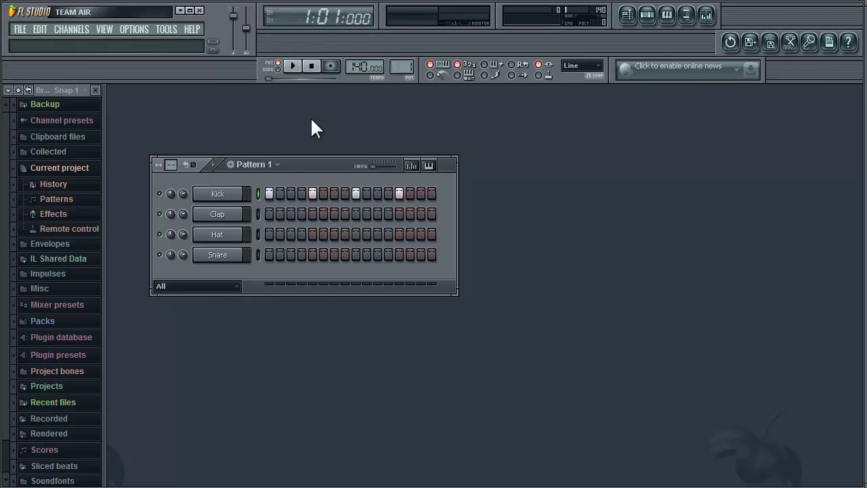
click(299, 72)
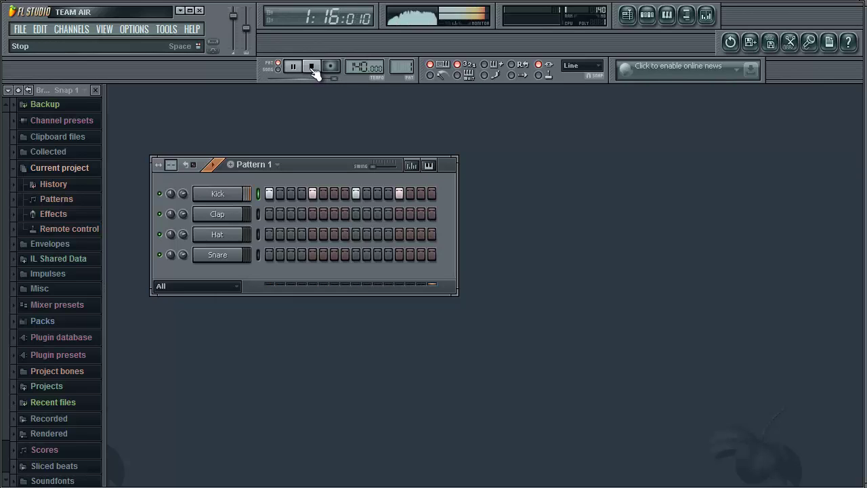
click(313, 68)
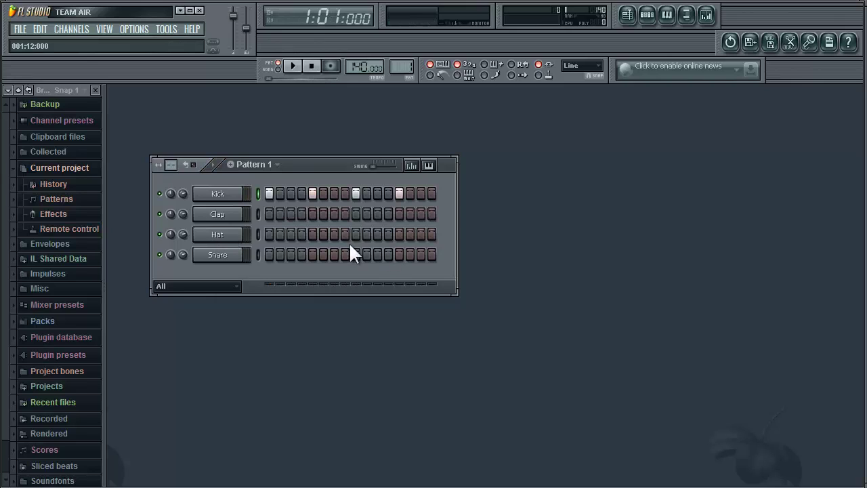
Step: Place Hat hits on steps 3, 15 and 16 and a Clap on step 9 while auditioning the pattern, and stop playback
click(290, 234)
click(421, 233)
key(space)
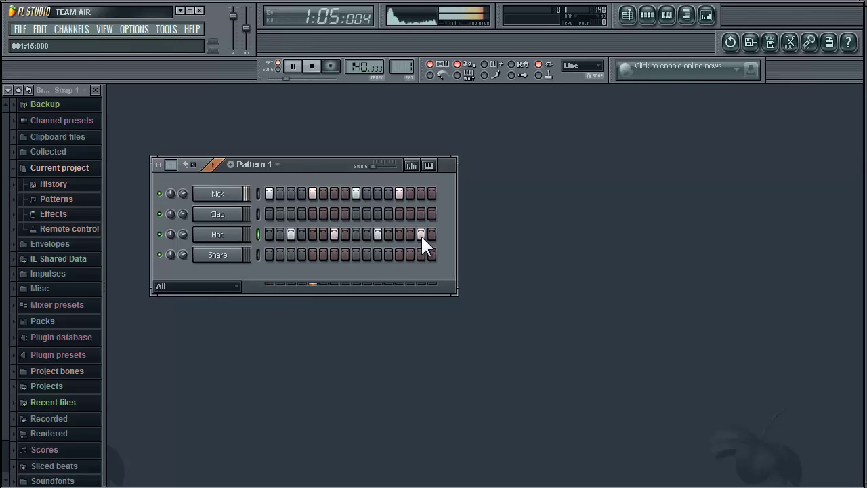
click(333, 233)
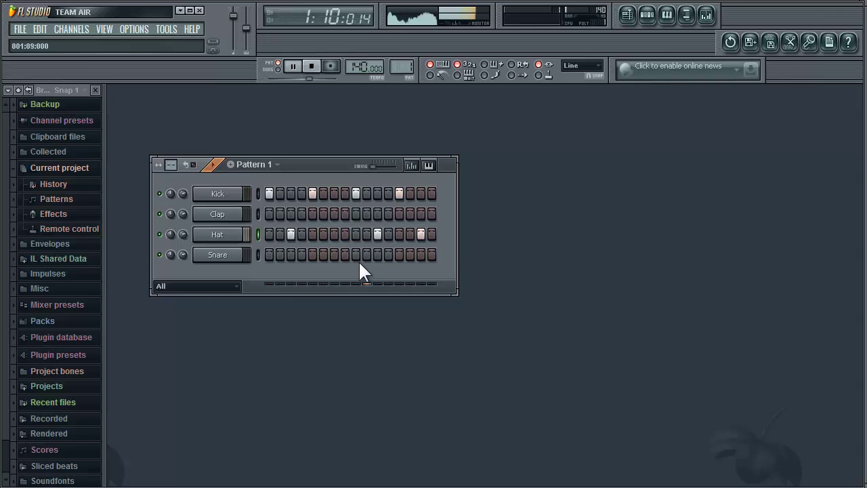
click(378, 233)
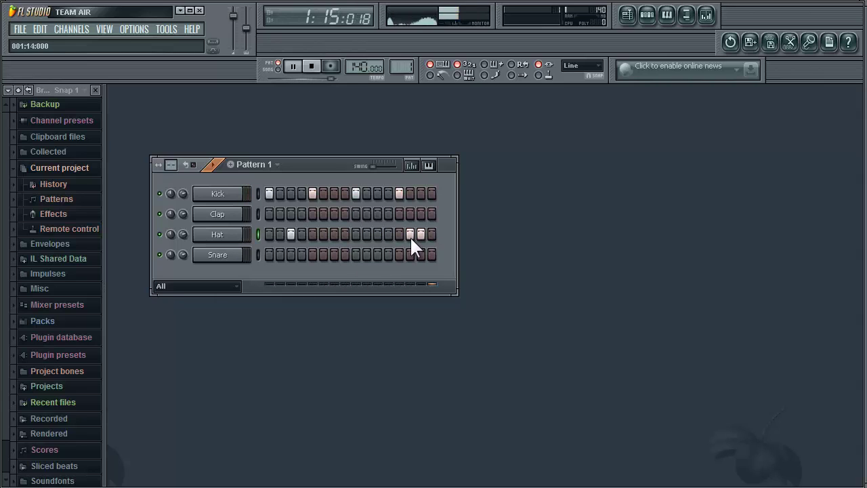
click(431, 234)
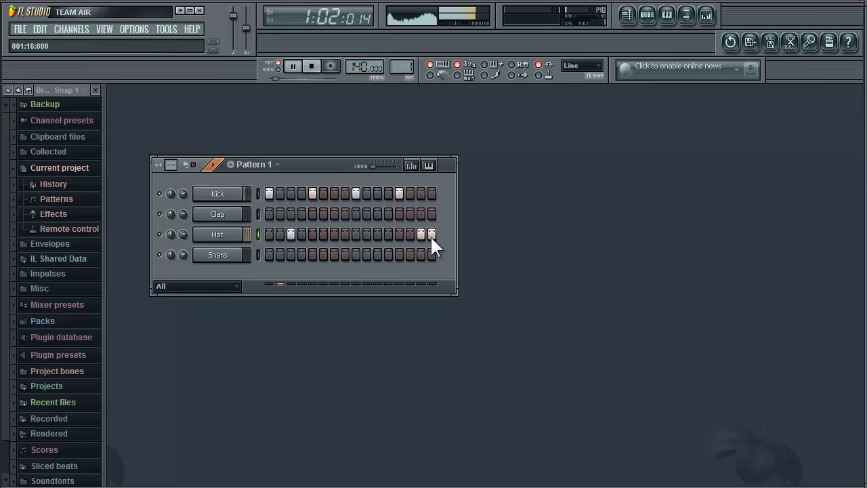
click(355, 214)
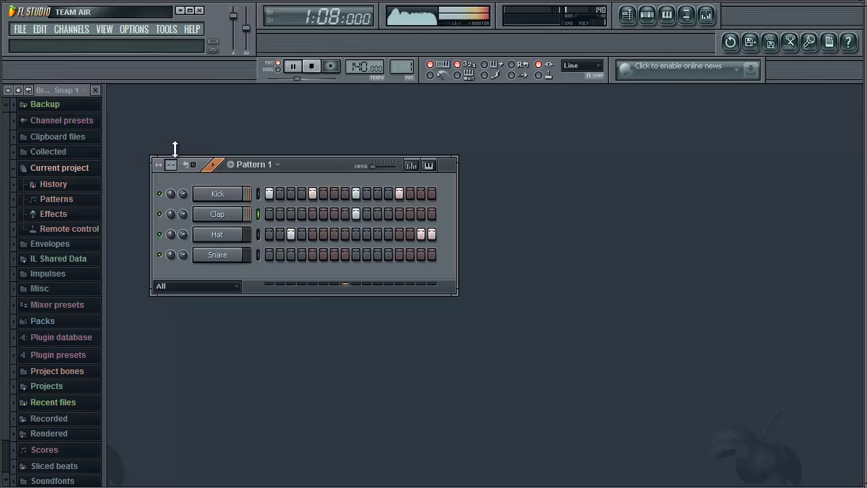
click(311, 65)
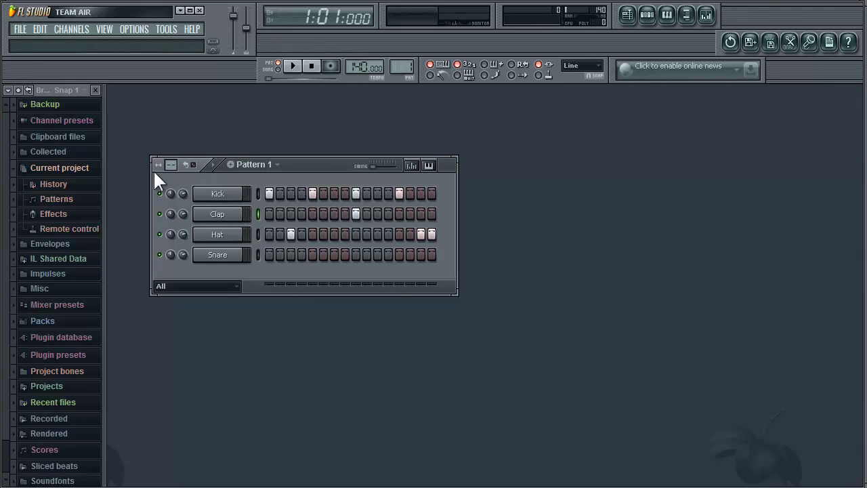
Step: Set the pattern's beats per bar to 8 and refill the Kick channel on each 4 steps
drag(172, 164, 171, 102)
drag(174, 118, 172, 118)
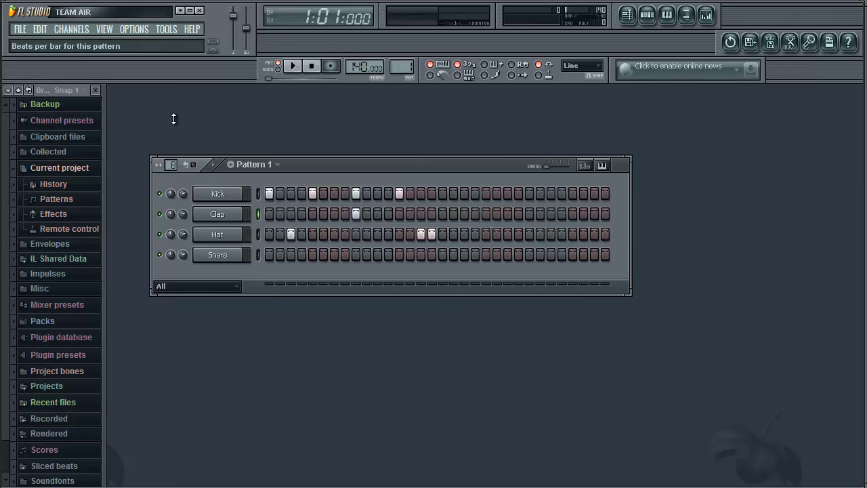
right_click(218, 195)
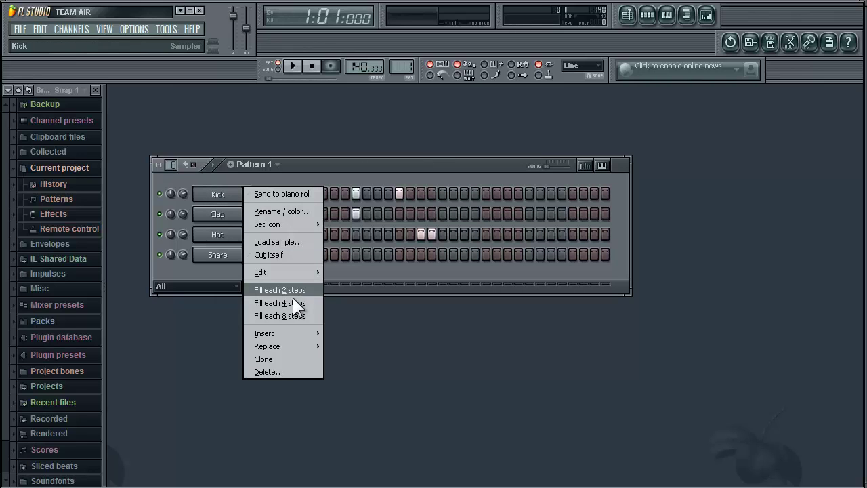
click(291, 302)
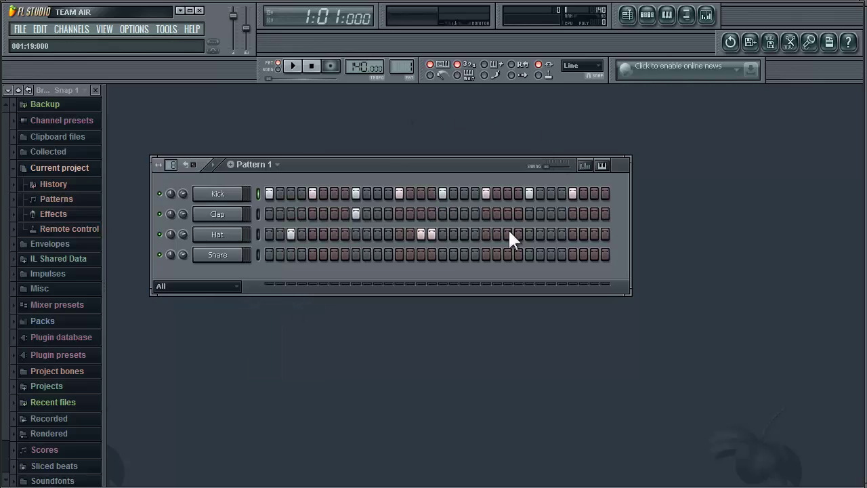
Step: Add a Clap on step 19, a Hat on step 17 and a Snare on step 22 while auditioning the pattern
click(463, 214)
key(space)
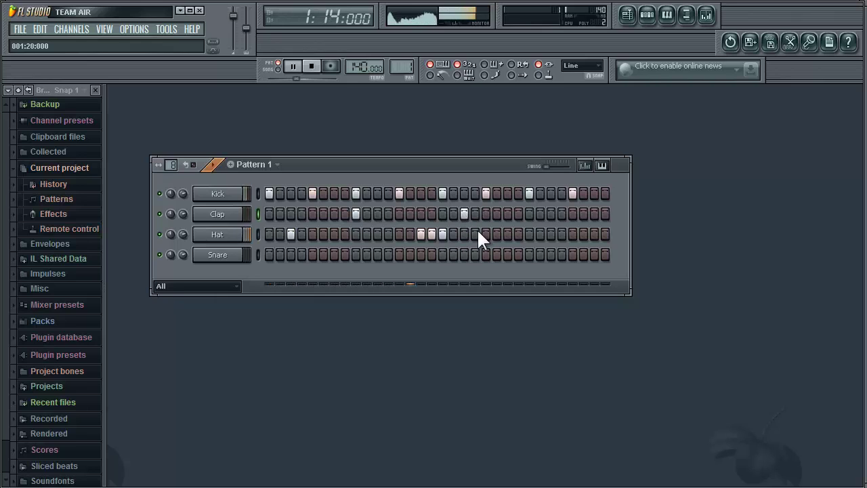
key(space)
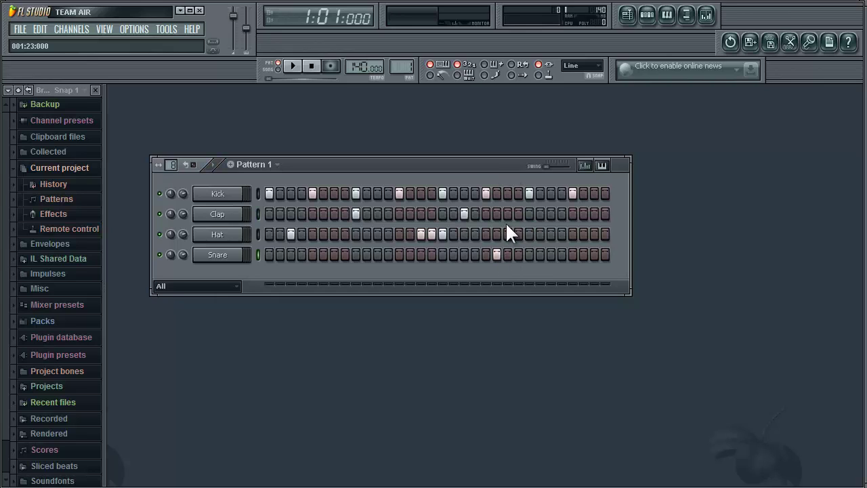
Step: Add a Clap on step 23 and a Snare on step 25, playing the pattern to check the timing
key(space)
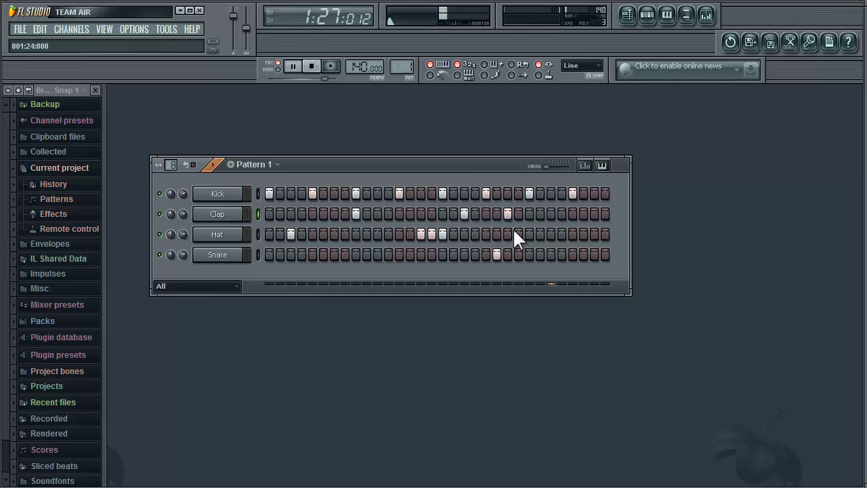
key(space)
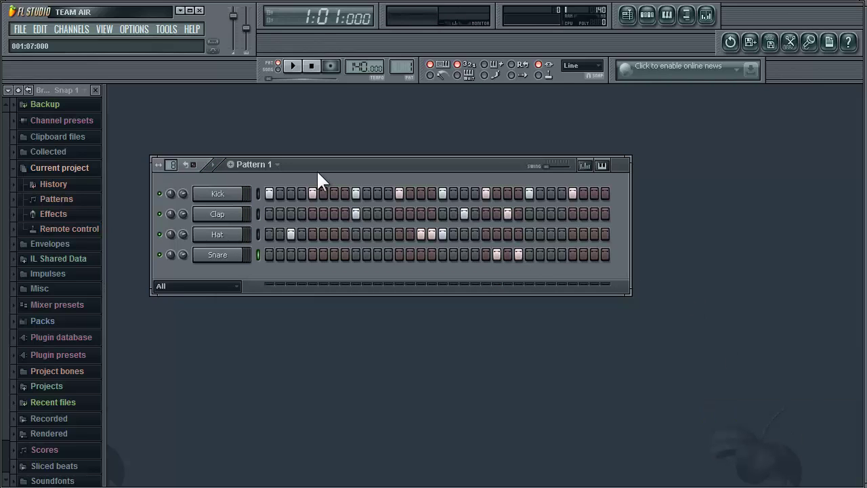
key(space)
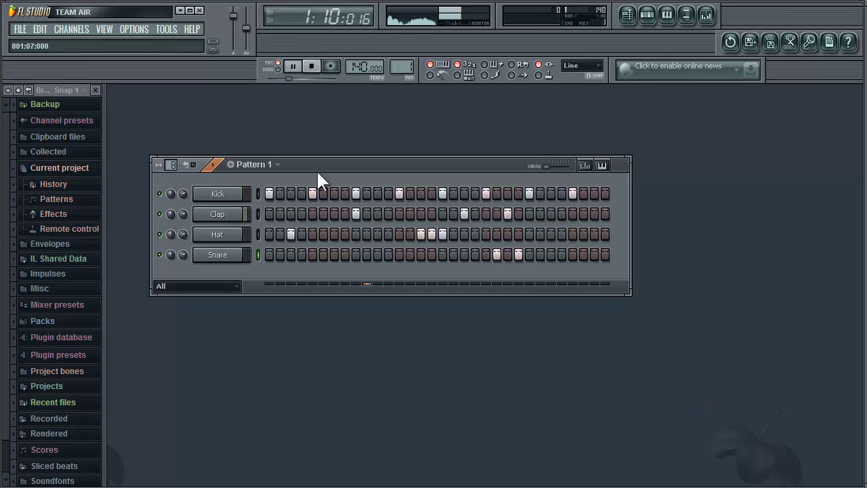
key(space)
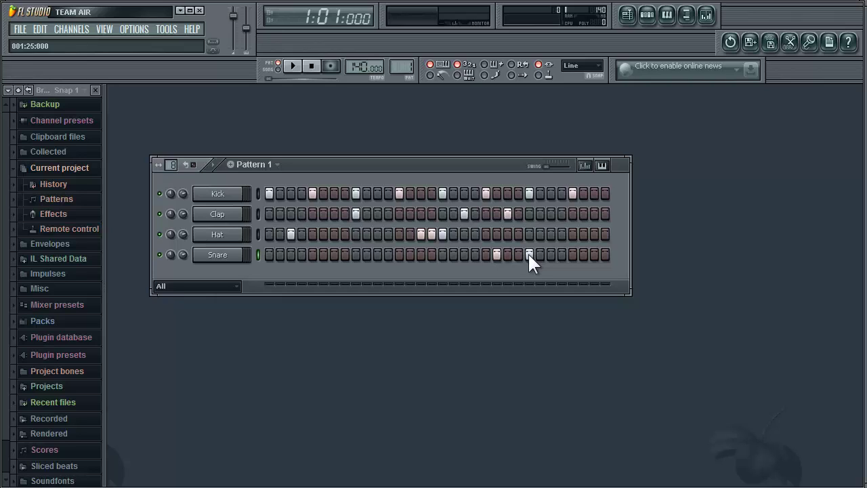
Step: Add a Clap on step 25 and play the pattern to hear it layered with the Snare
click(294, 67)
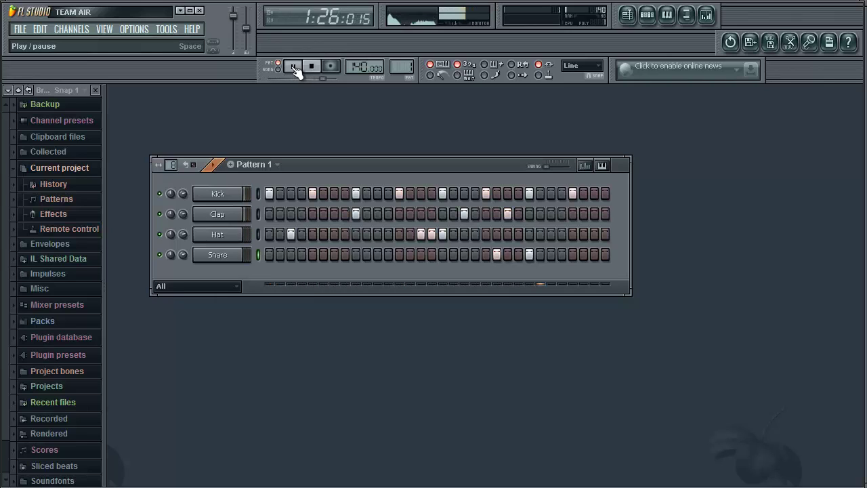
click(293, 68)
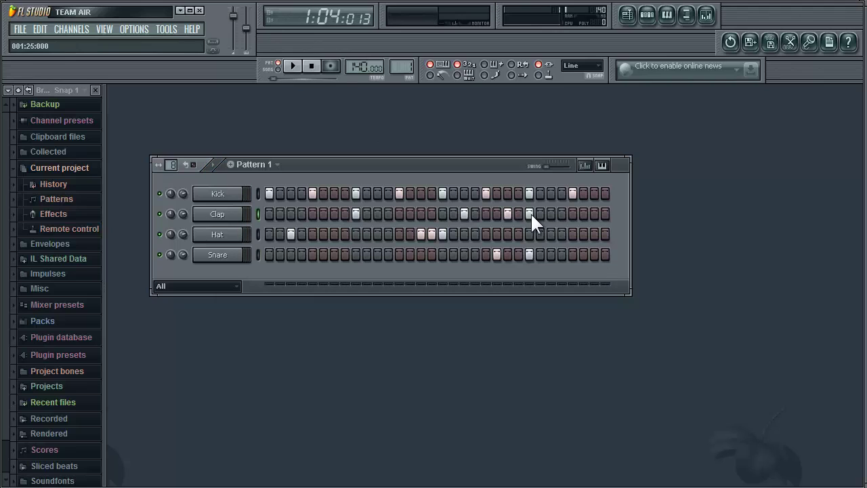
key(space)
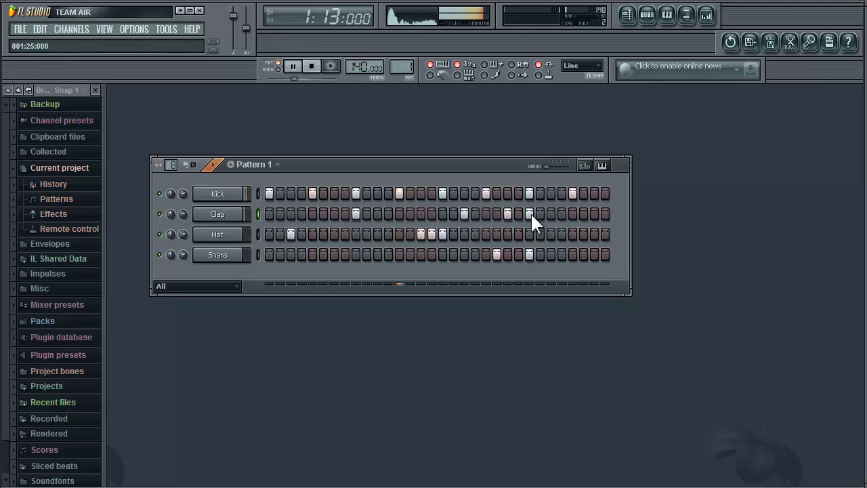
Step: Add Hats on steps 29 to 32 and stop the pattern playback
click(574, 234)
drag(574, 233, 651, 252)
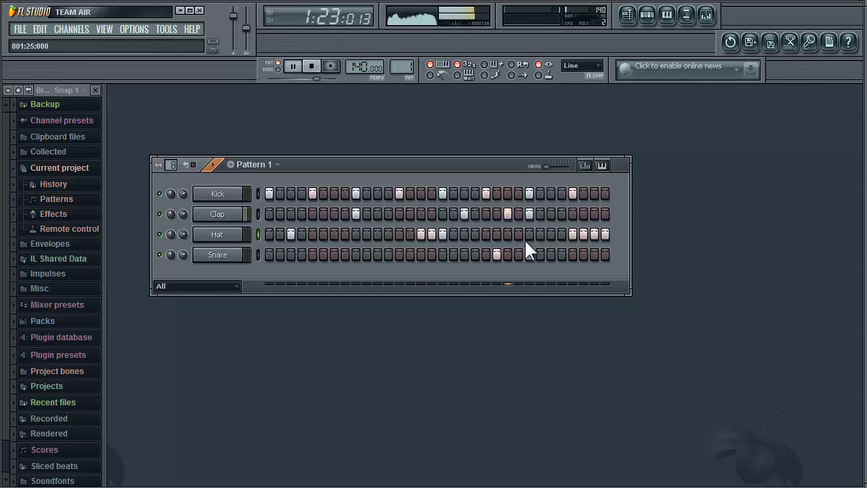
key(space)
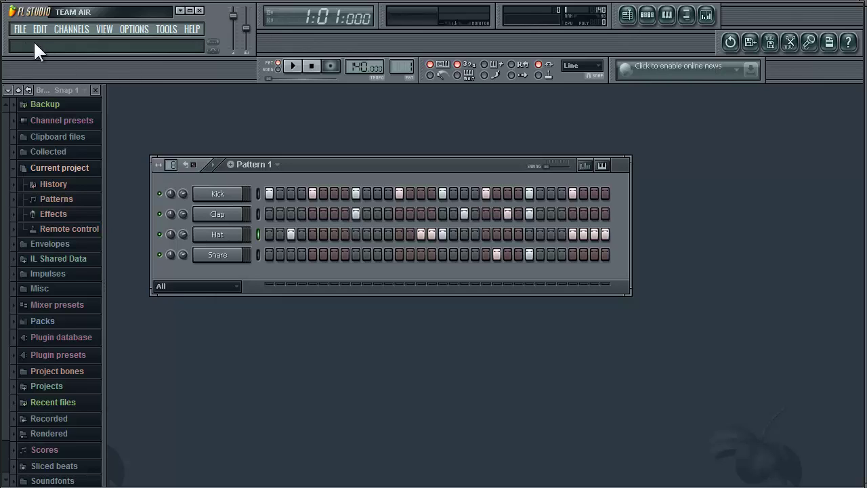
Step: Select Pattern 1 as the clip source in the Playlist, then close the Playlist
click(634, 20)
drag(393, 120, 392, 112)
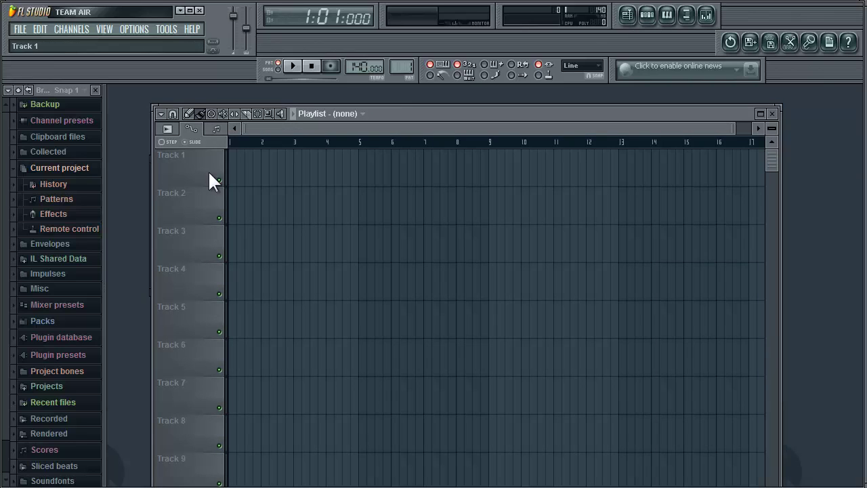
click(359, 113)
click(359, 140)
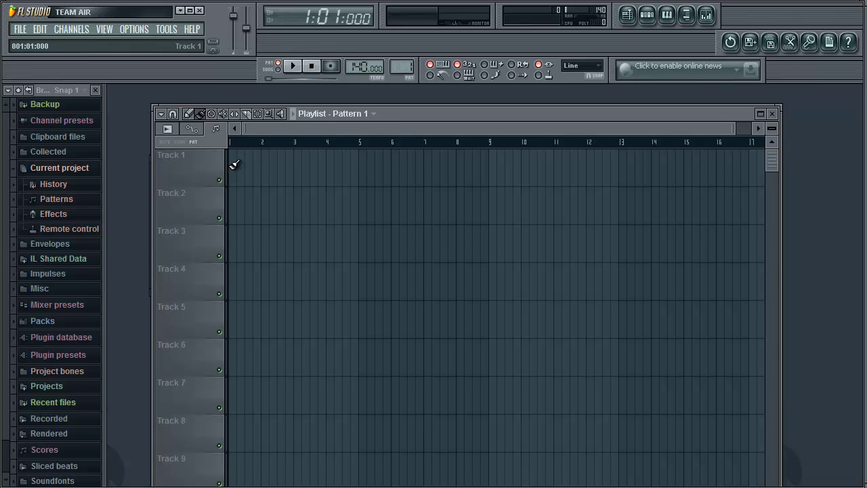
click(771, 114)
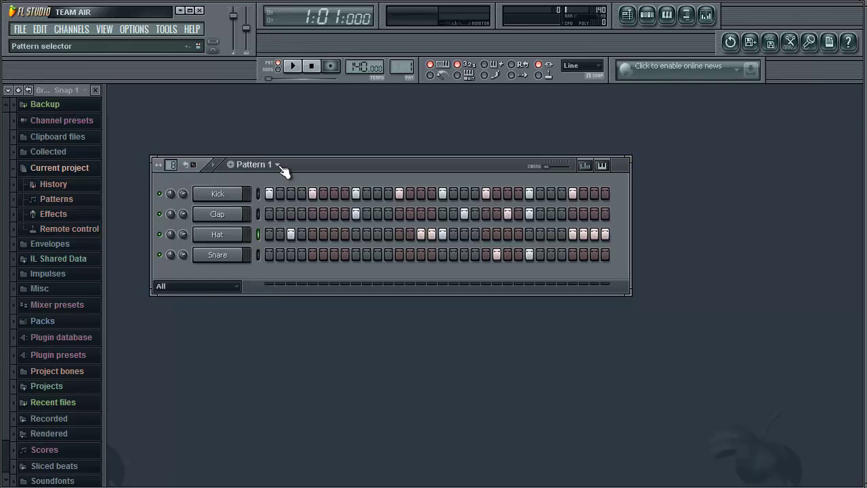
Step: Rename Pattern 1 as Drum1 and give it a violet-blue color
click(277, 164)
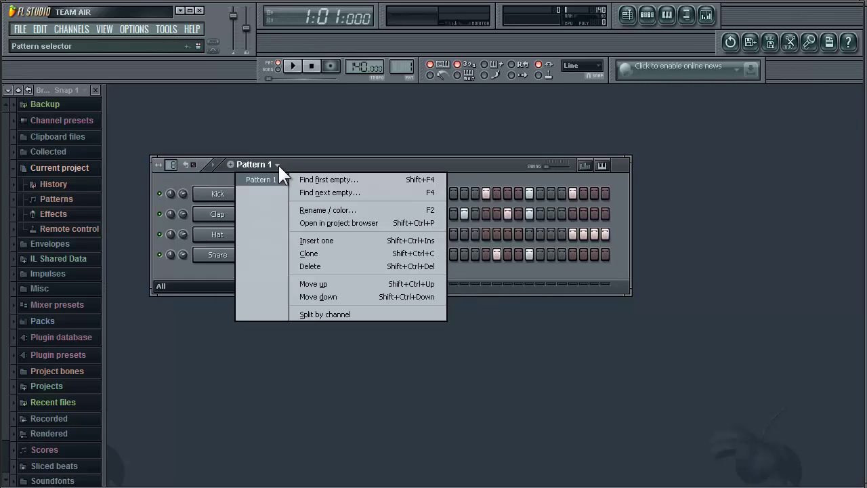
click(359, 211)
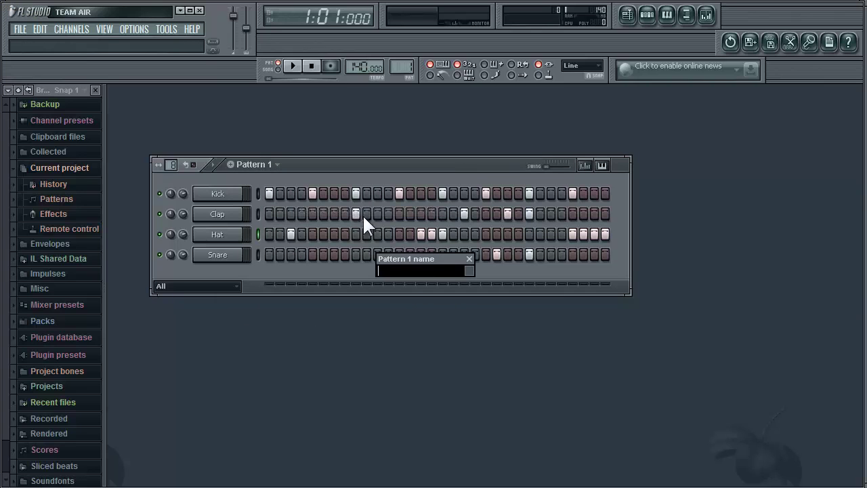
click(472, 274)
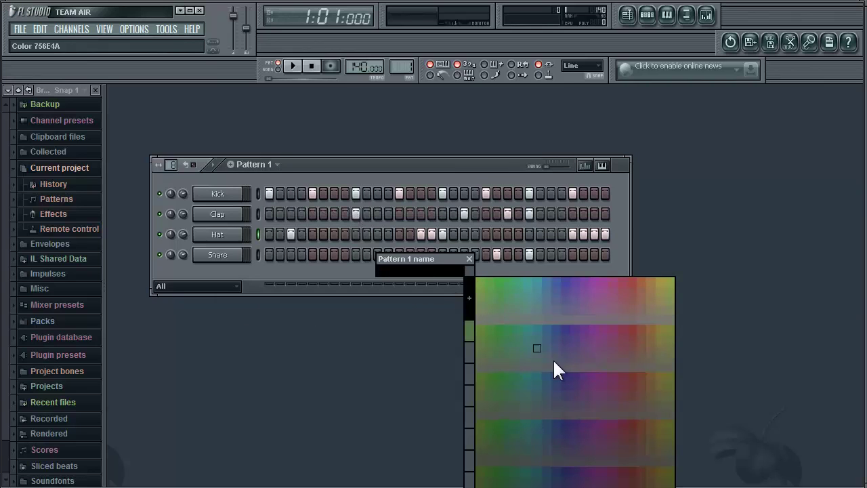
click(571, 290)
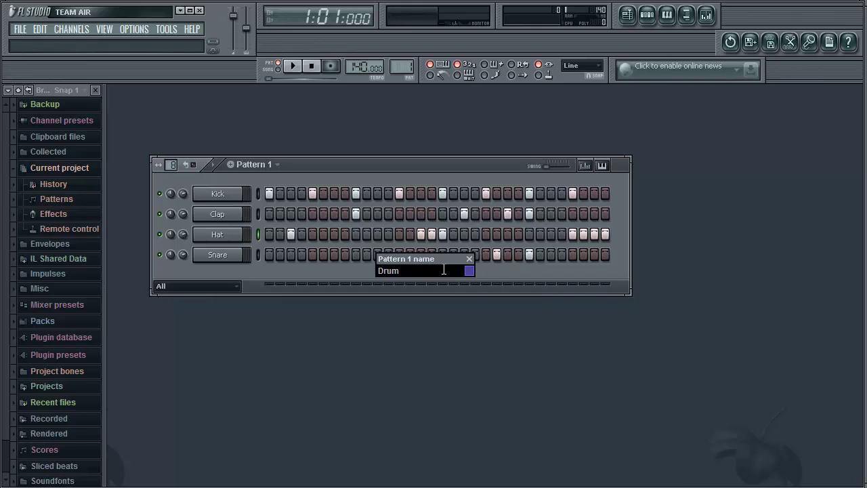
key(Return)
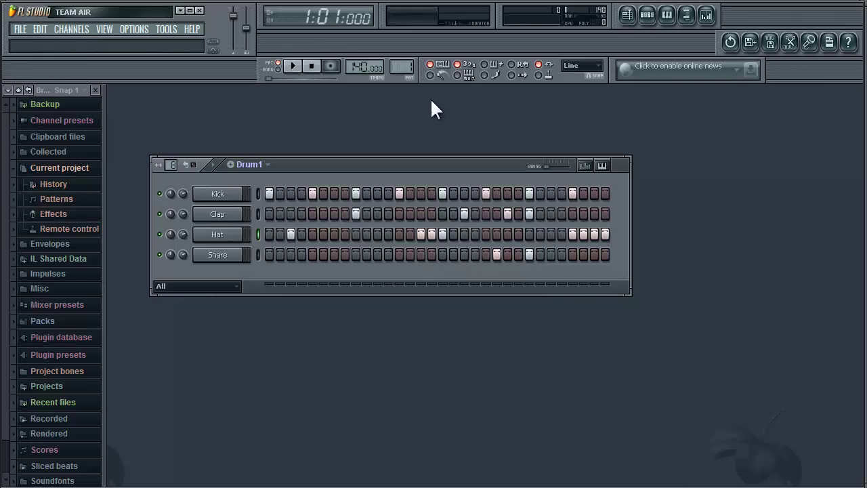
Step: Paint four consecutive Drum1 clips on Track 1 of the Playlist, filling bars 1 to 8
click(624, 15)
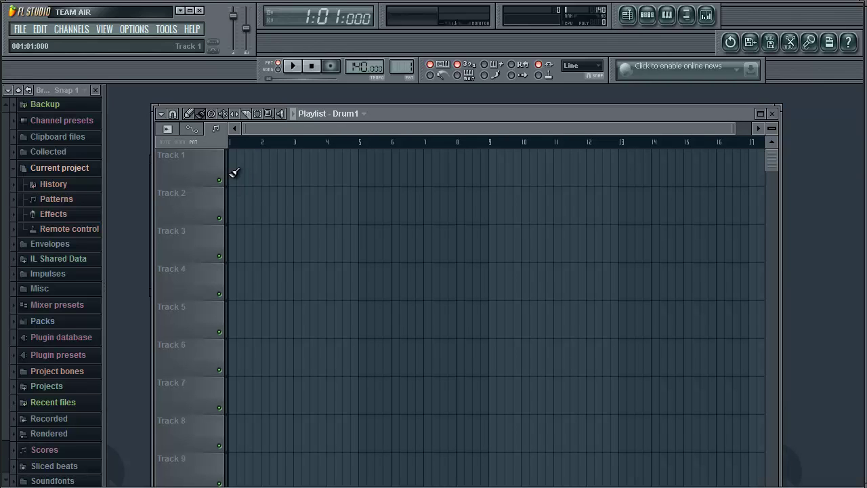
mouse_move(232, 172)
mouse_down()
mouse_move(393, 160)
mouse_move(435, 169)
mouse_up()
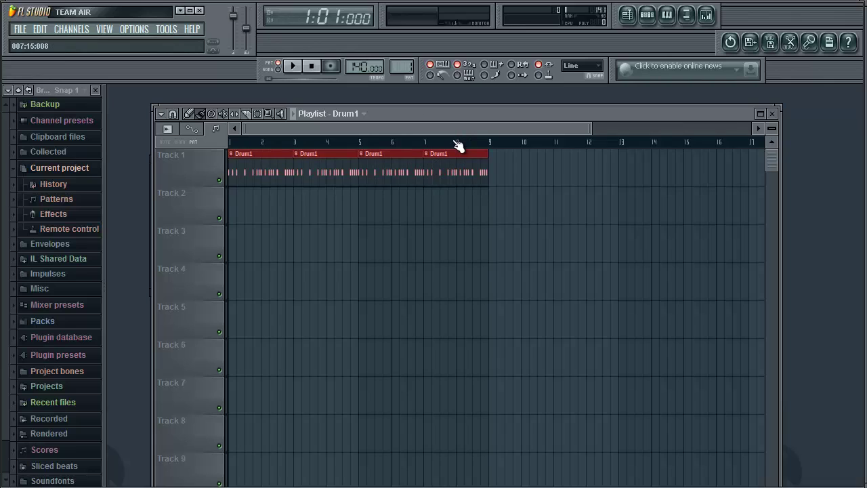
click(771, 114)
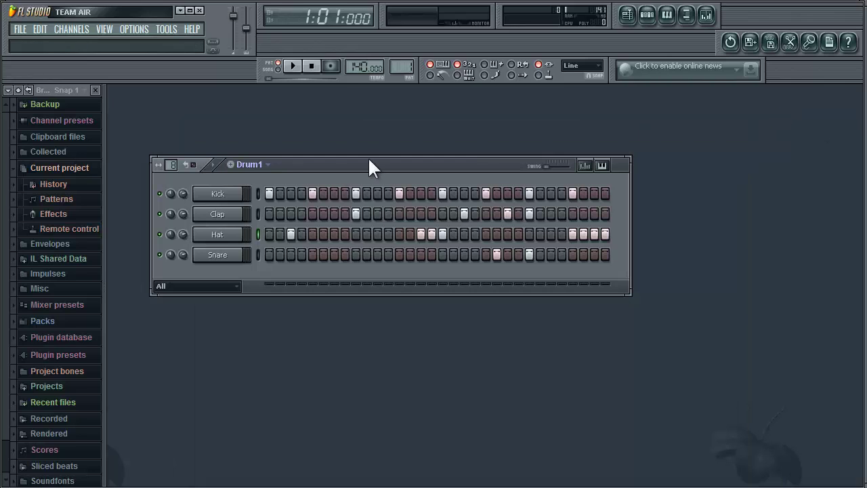
click(272, 168)
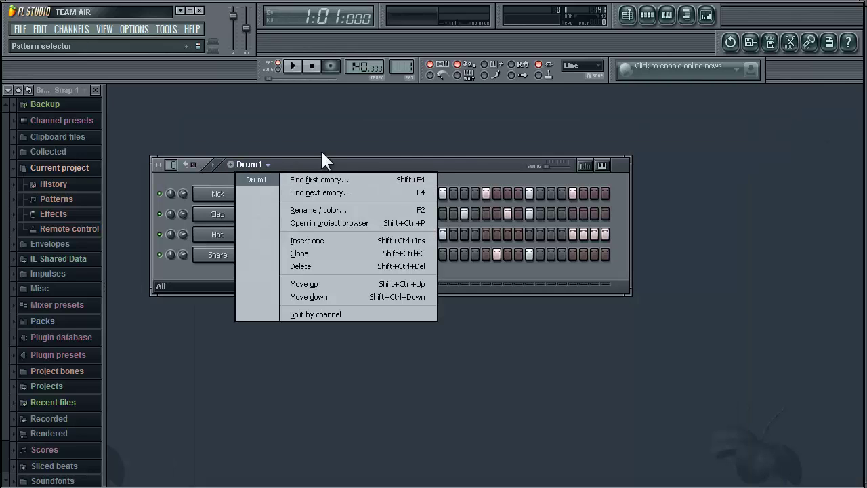
click(346, 163)
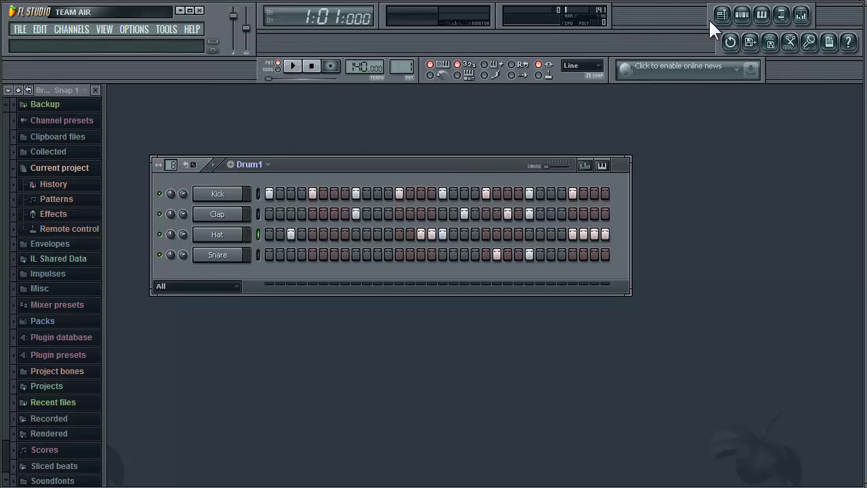
Step: Switch playback to song mode and audition the Drum1 clips in the Playlist, then close it
click(629, 20)
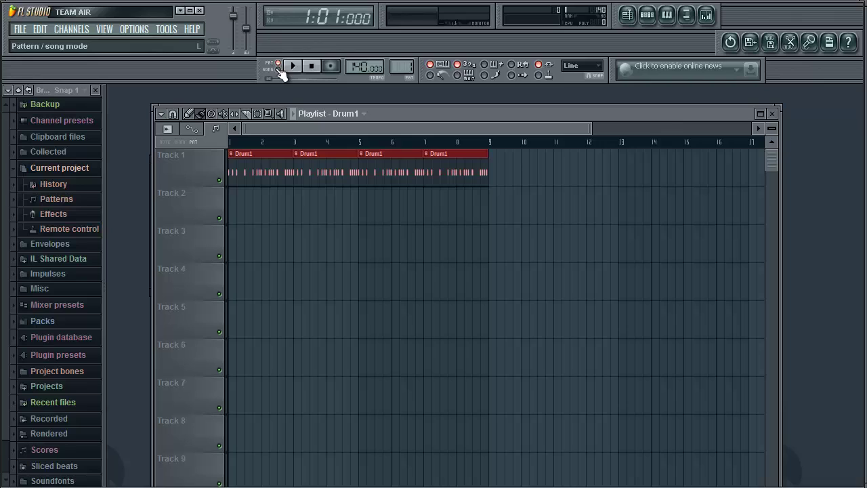
click(280, 71)
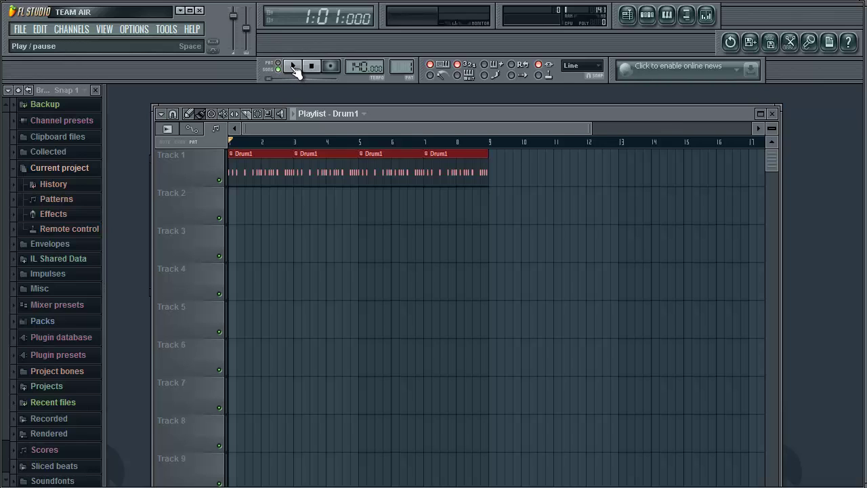
click(294, 68)
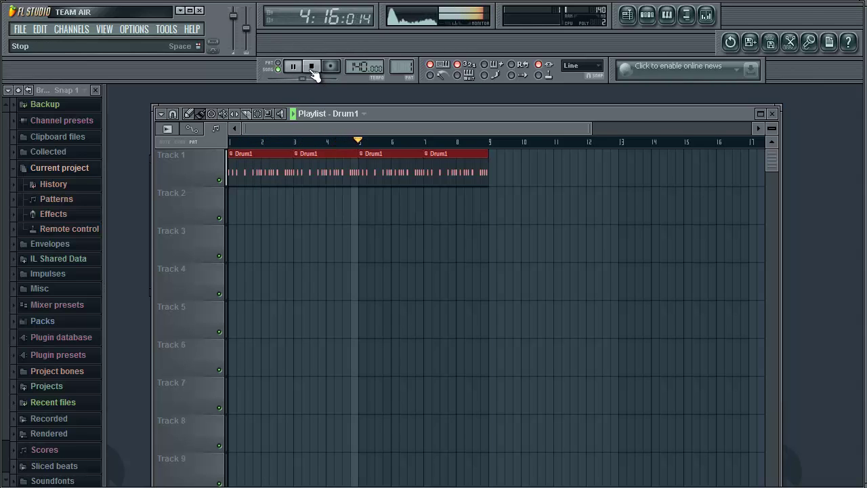
click(312, 68)
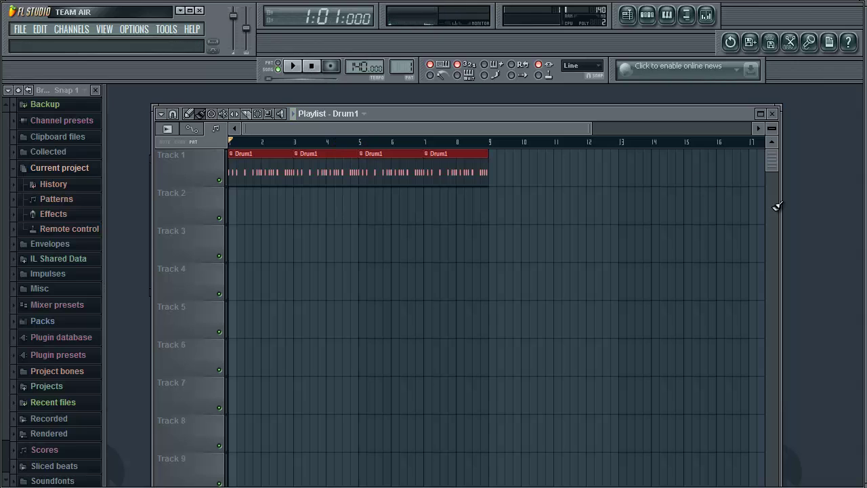
click(772, 114)
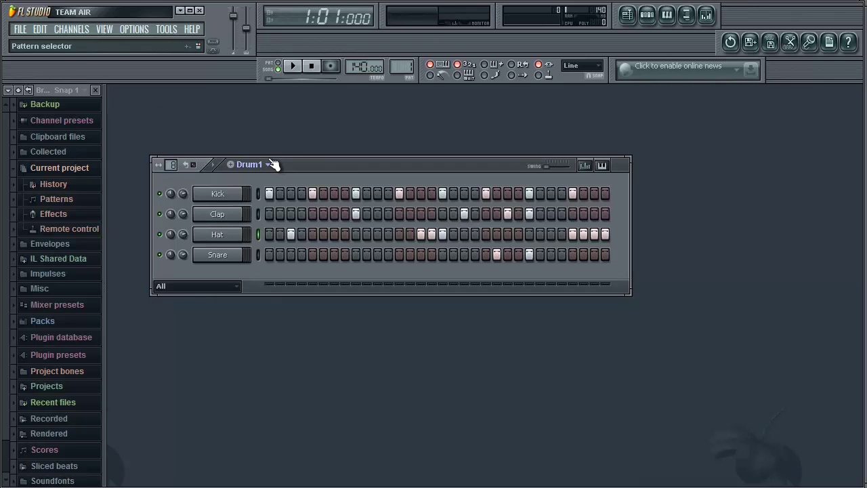
Step: Insert a new pattern and name it Melody
click(268, 165)
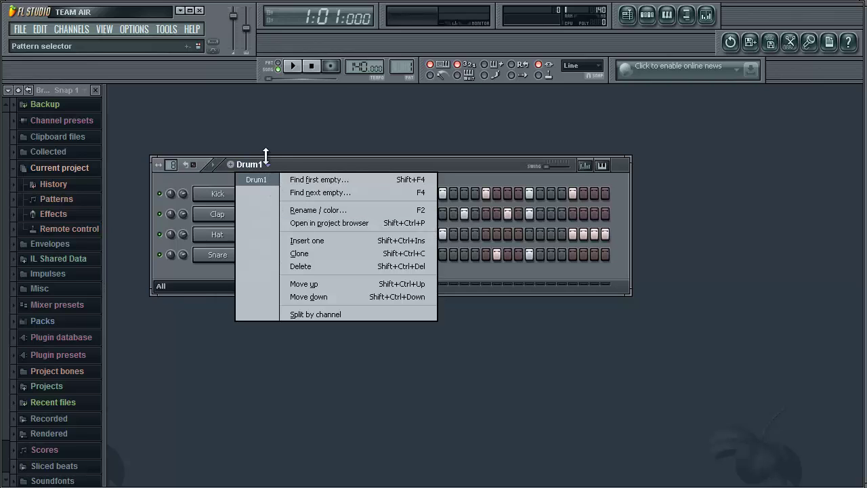
click(316, 241)
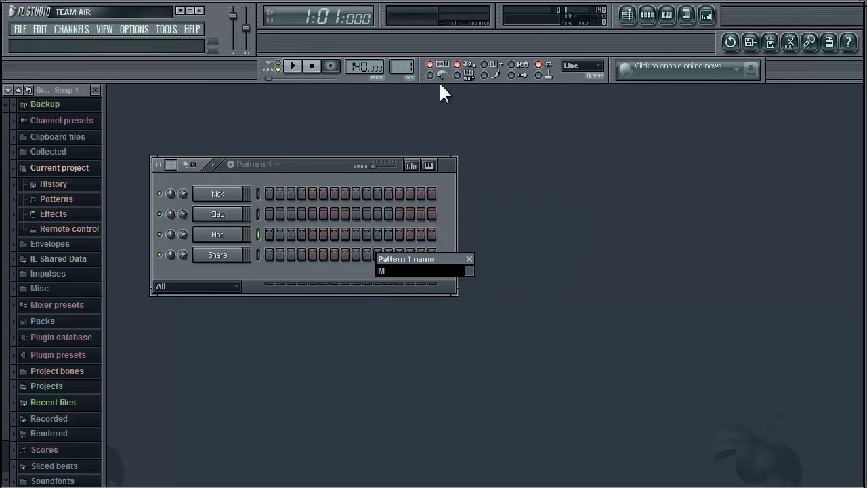
text(Melody)
key(Return)
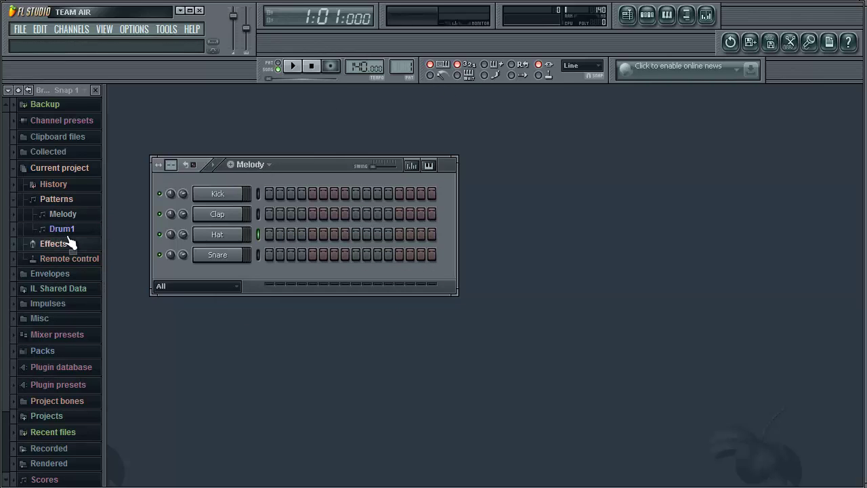
click(268, 165)
key(Escape)
Step: Insert a Sytrus channel above the Snare channel and audition its default sound
right_click(228, 264)
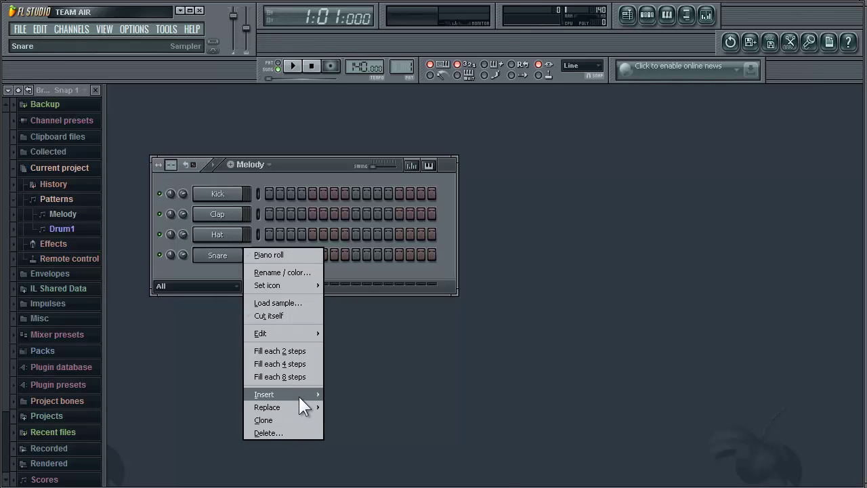
mouse_move(297, 393)
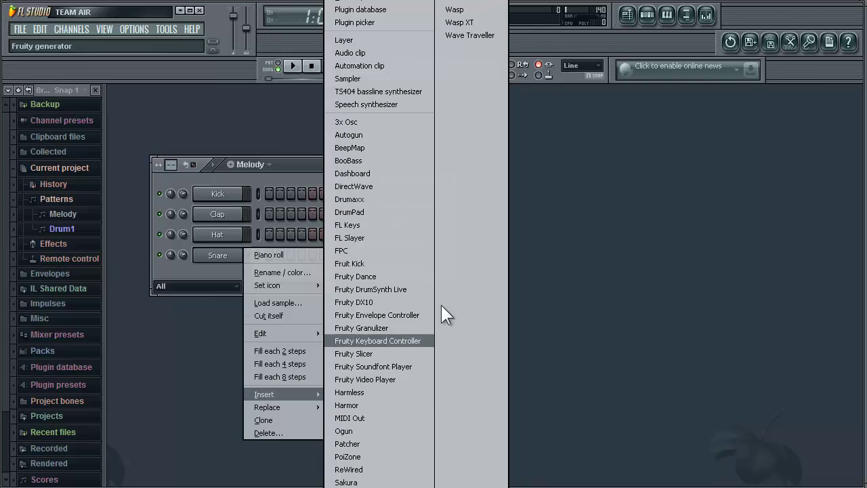
click(486, 2)
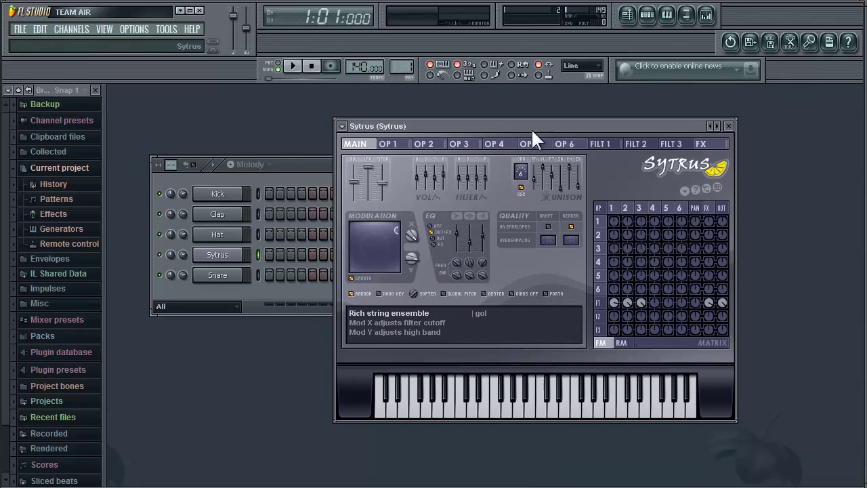
mouse_move(495, 418)
mouse_down()
mouse_move(623, 410)
mouse_move(522, 413)
mouse_up()
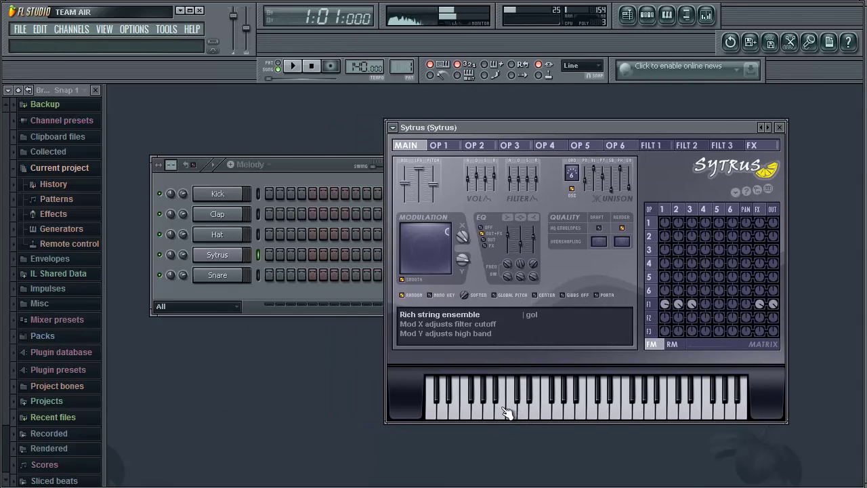
Step: Load the Clavi piano preset into Sytrus and audition several notes
right_click(764, 128)
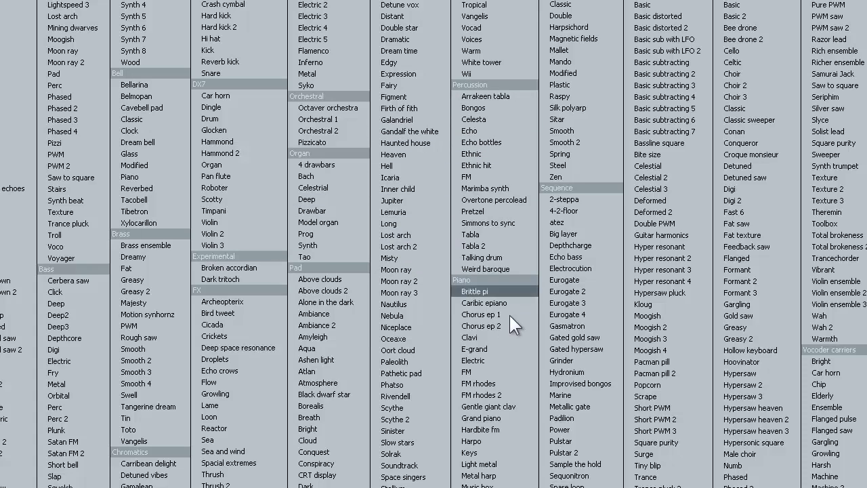
click(505, 339)
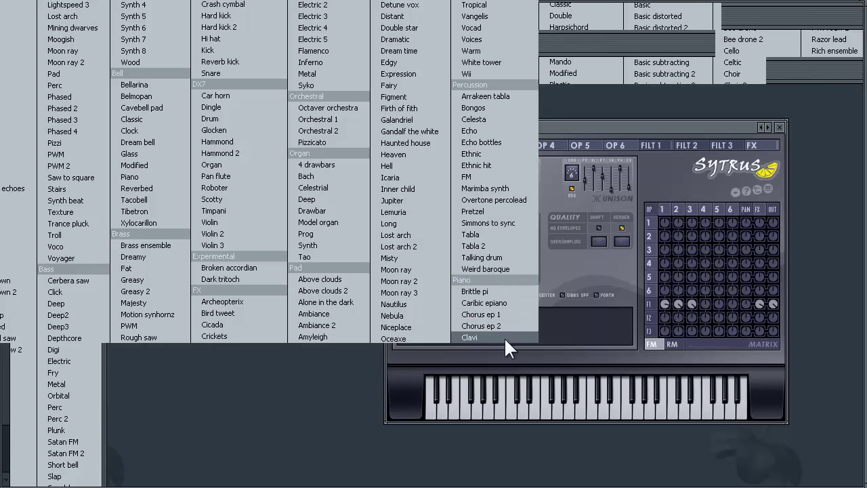
click(549, 414)
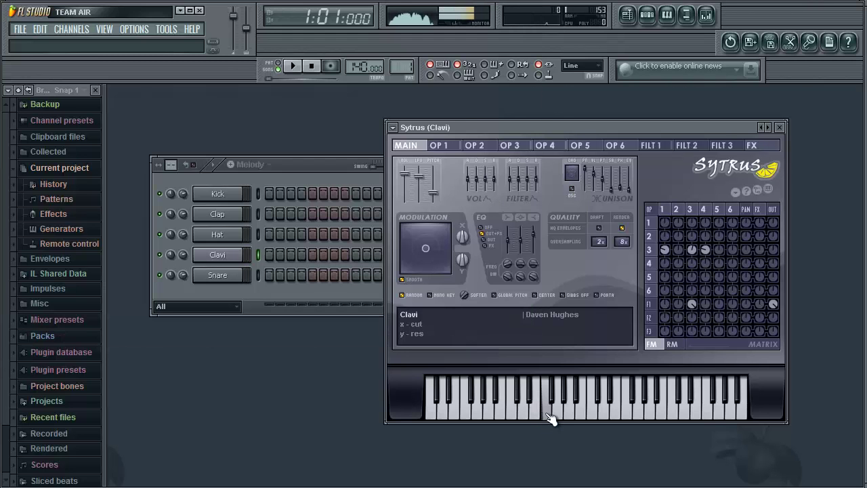
click(609, 413)
click(565, 412)
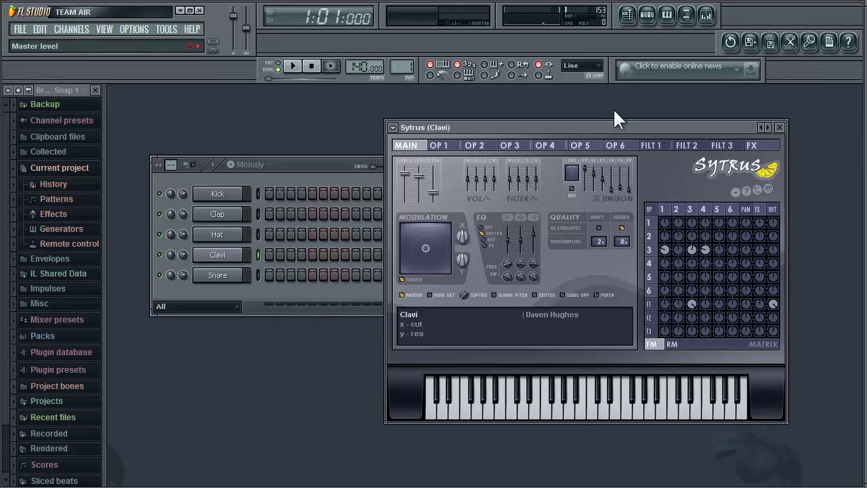
Step: Look through the Clavi preset's operator, filter and FX settings in Sytrus
click(448, 146)
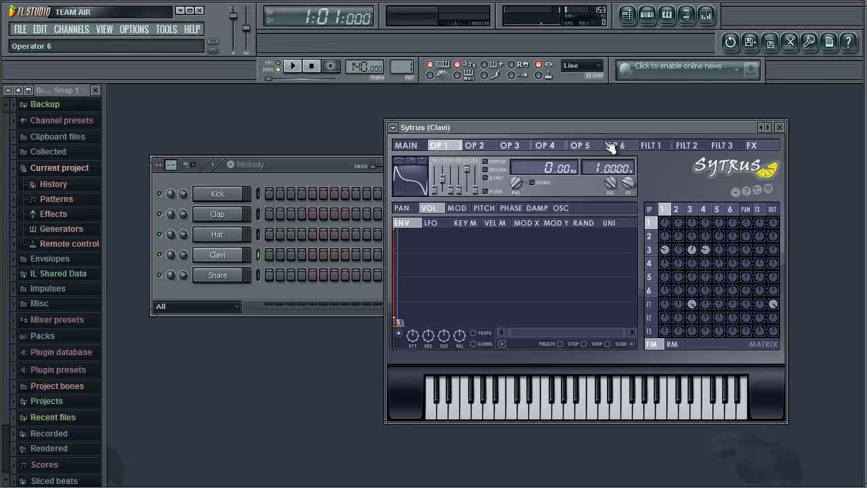
click(478, 147)
click(510, 151)
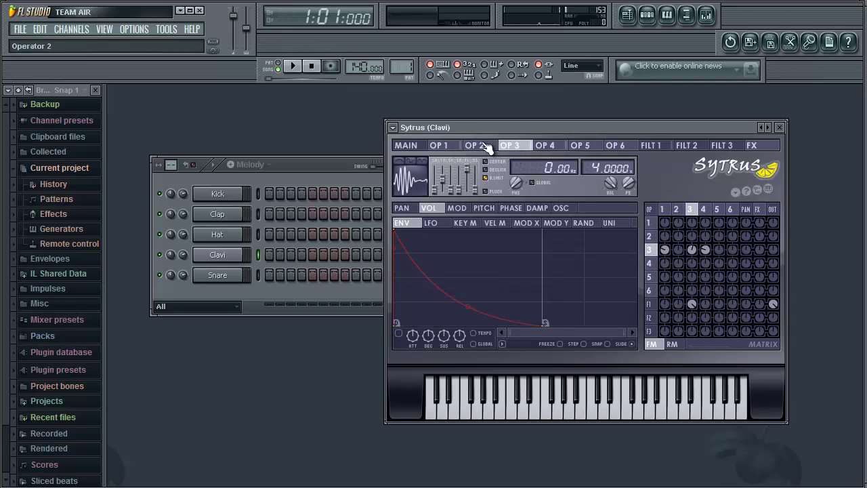
click(487, 148)
click(518, 148)
click(614, 148)
click(666, 147)
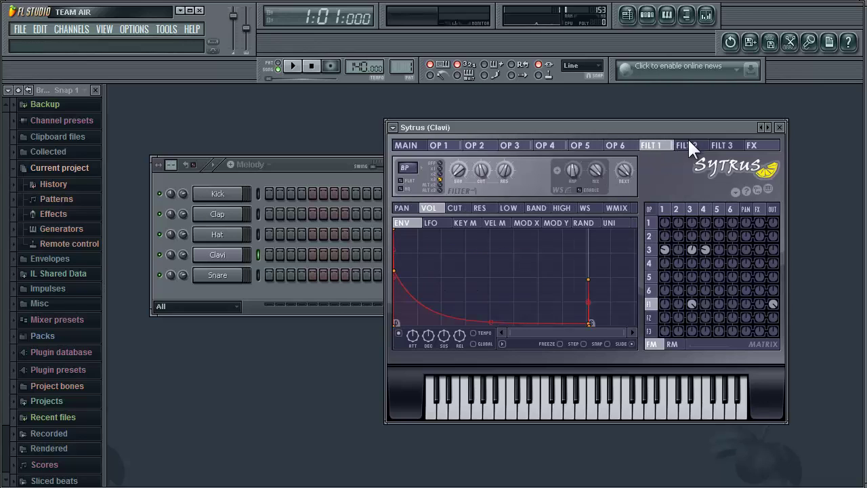
click(686, 145)
click(753, 146)
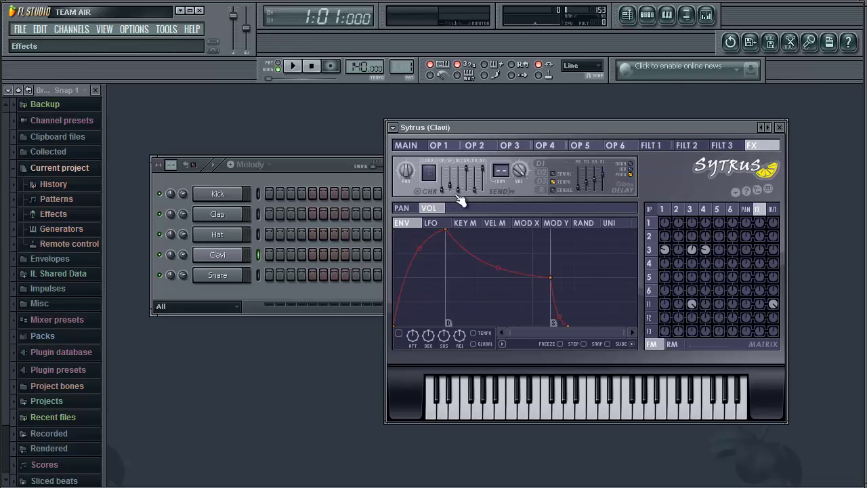
Step: Close the Sytrus window, open the Clavi channel's piano roll and audition notes across its keyboard
click(409, 146)
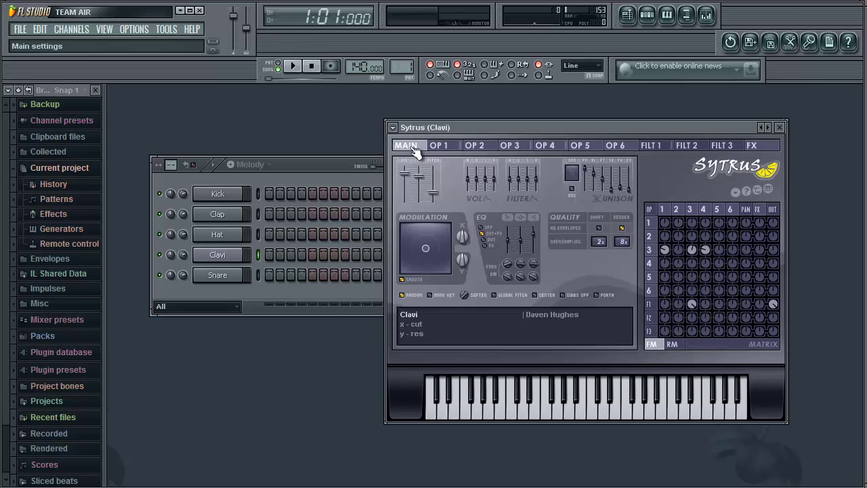
click(780, 128)
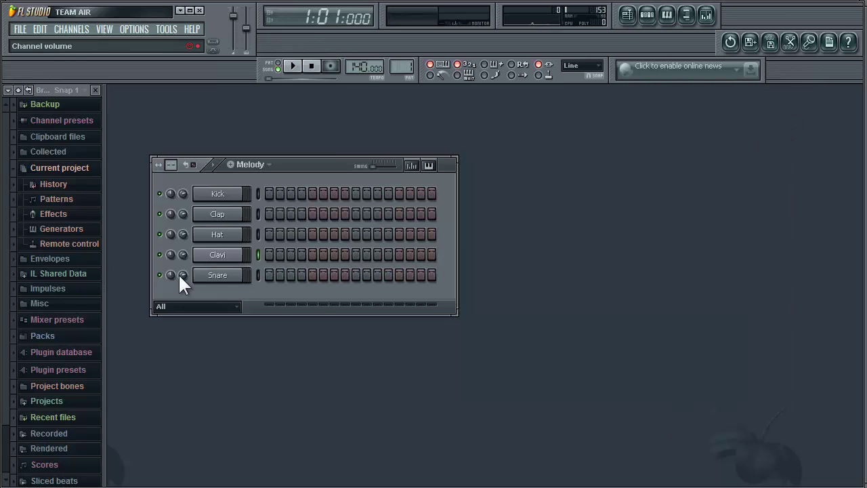
right_click(238, 255)
click(253, 255)
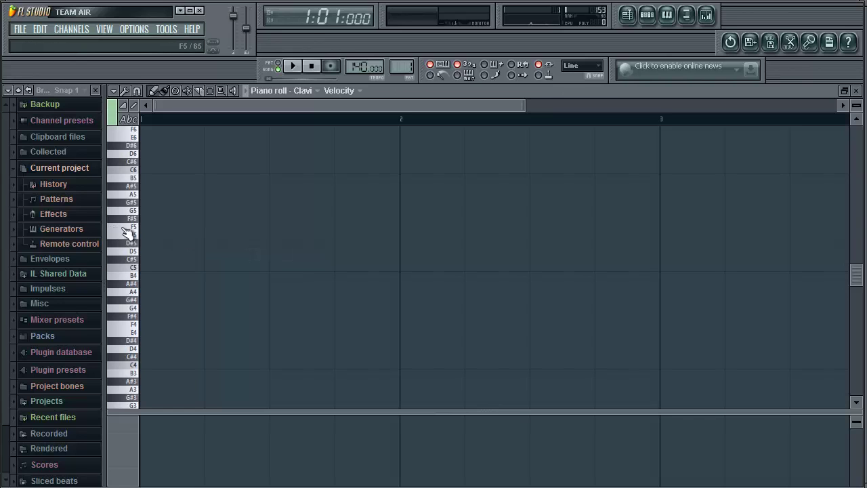
mouse_move(133, 155)
mouse_down()
mouse_move(139, 421)
mouse_move(139, 265)
mouse_move(138, 319)
mouse_up()
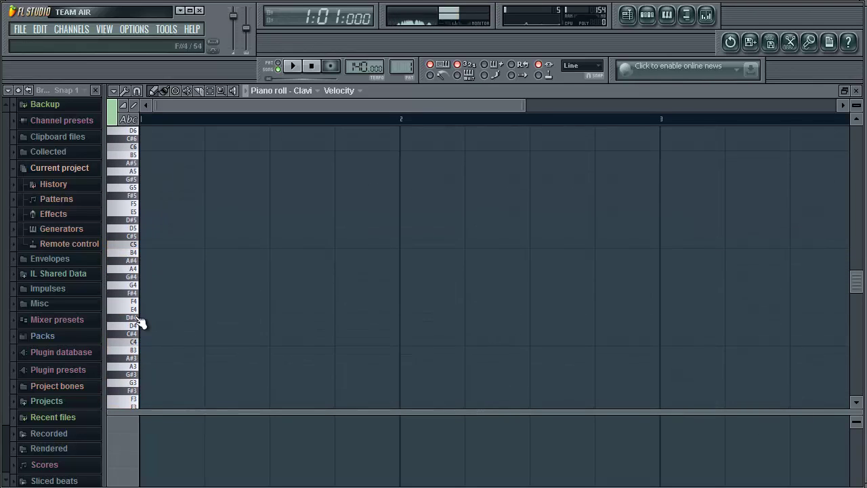
Step: Draw one-bar C5 and C4 notes in bar 1 and play them back in pattern mode
click(146, 244)
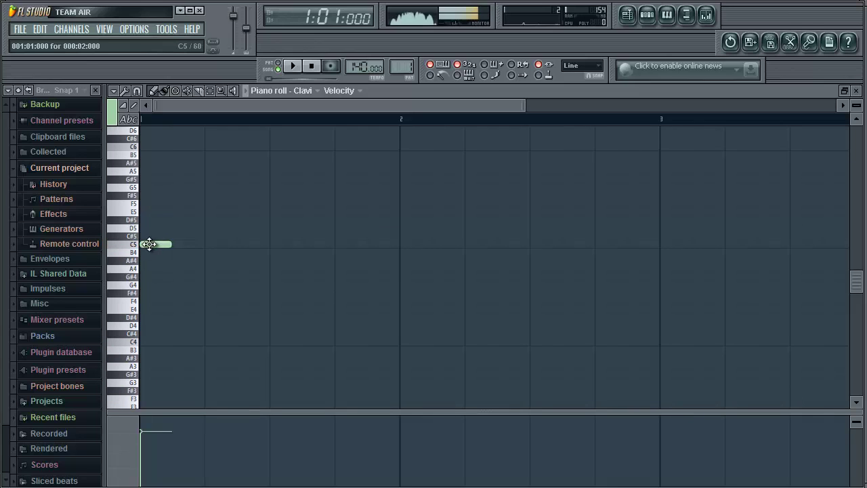
drag(166, 243, 401, 244)
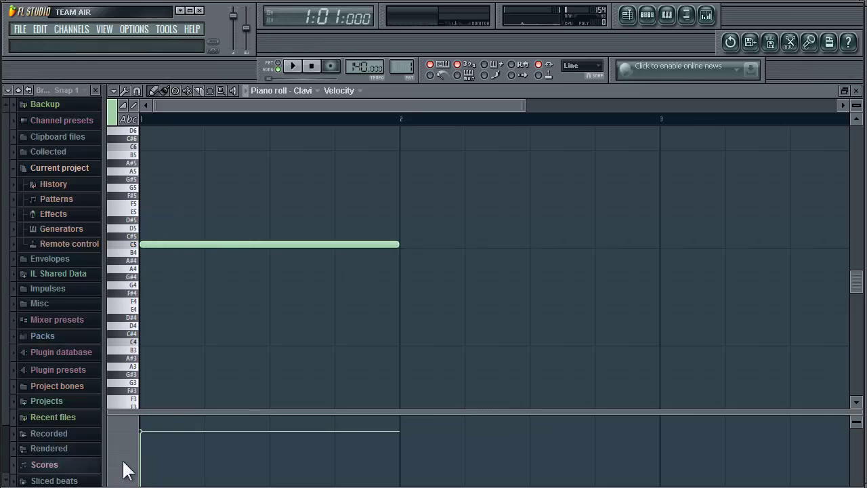
click(147, 344)
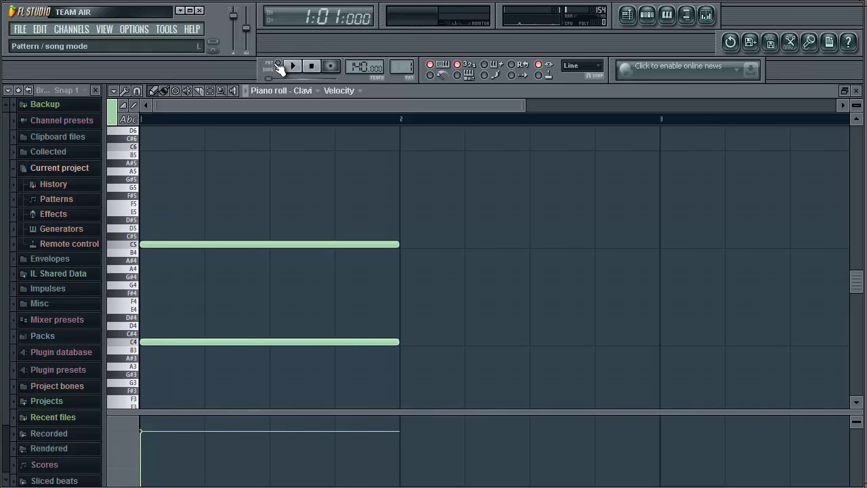
click(277, 63)
key(space)
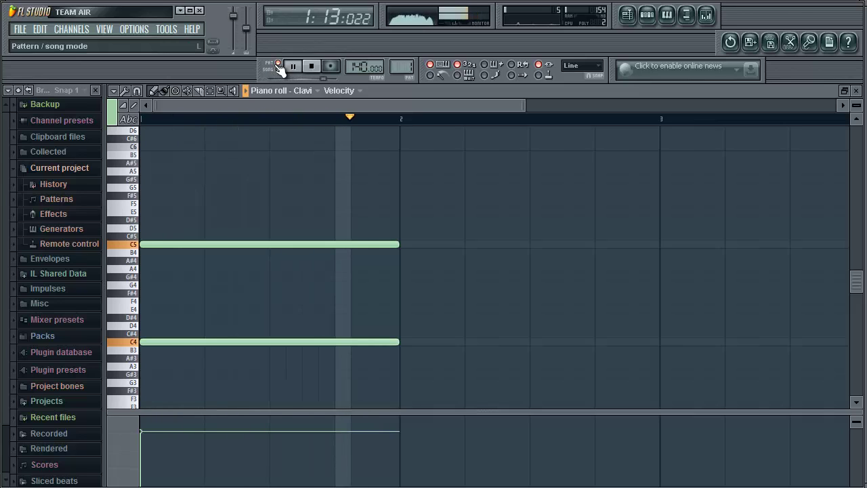
key(space)
Step: Add one-bar C4 and C5 notes in bar 2, make the C5 a slide note and play the pattern
click(404, 344)
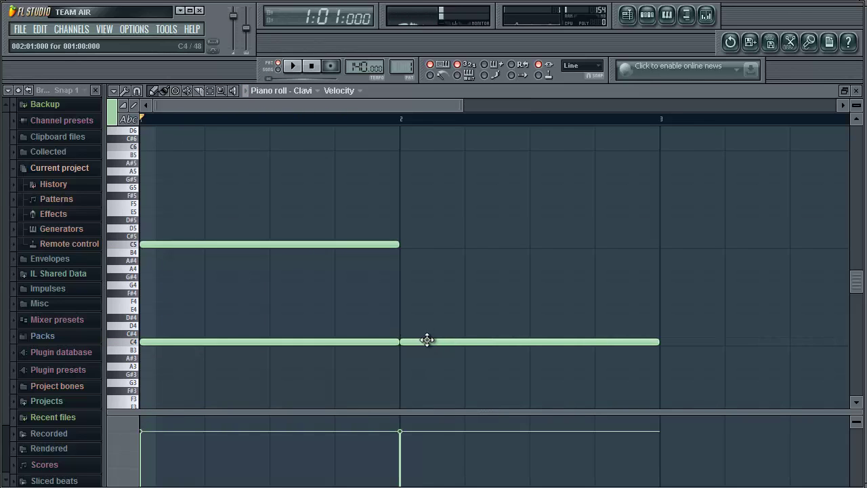
click(405, 245)
double_click(416, 243)
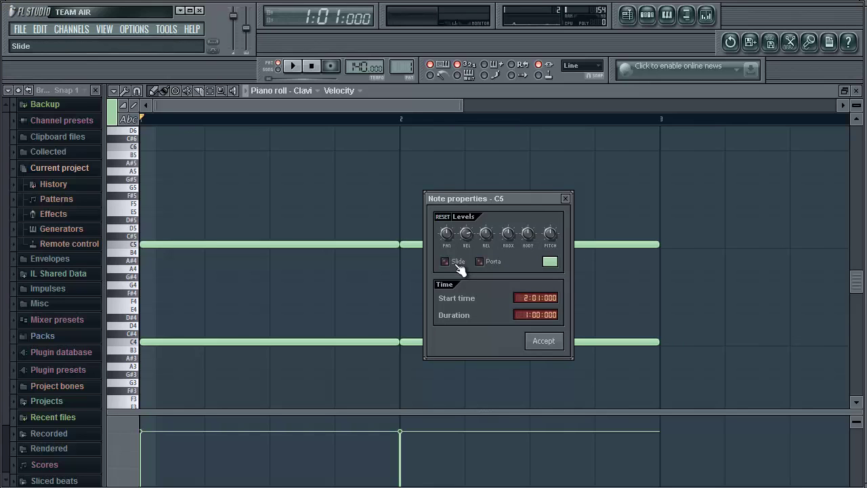
click(444, 261)
click(554, 343)
click(294, 67)
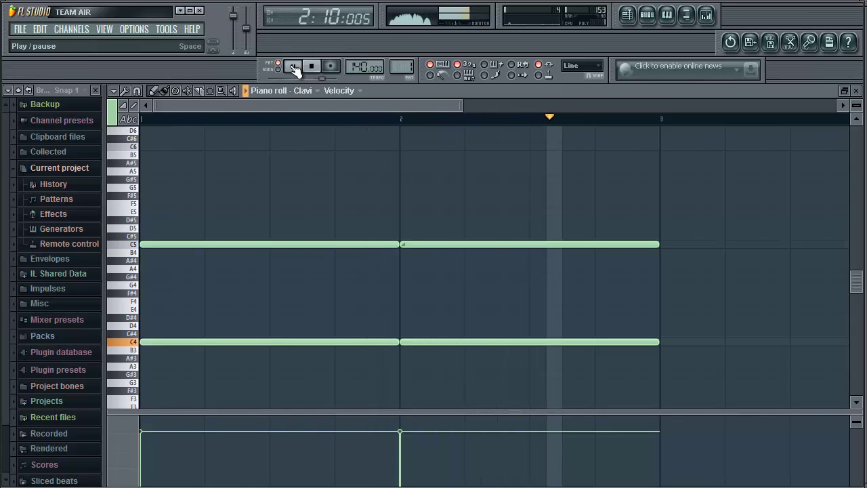
click(293, 67)
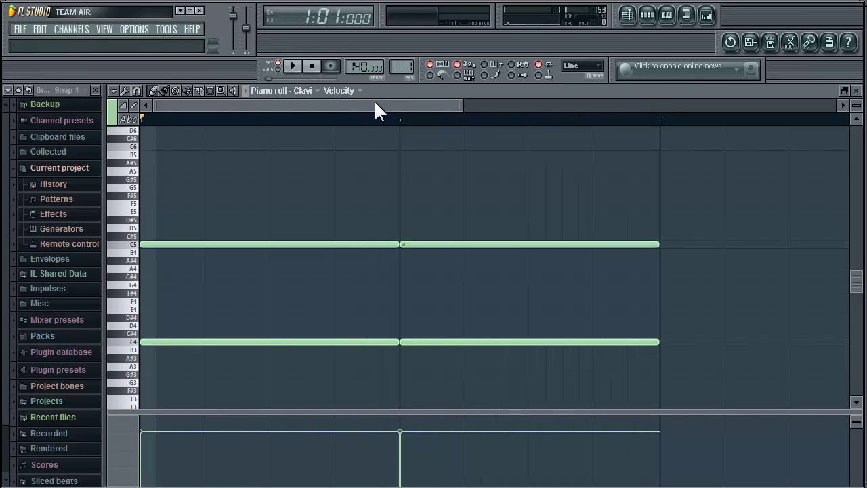
Step: Add one-bar C5 and C4 notes in bar 3 and make the C4 a slide note
drag(375, 105, 441, 251)
scroll(441, 254, up, 1)
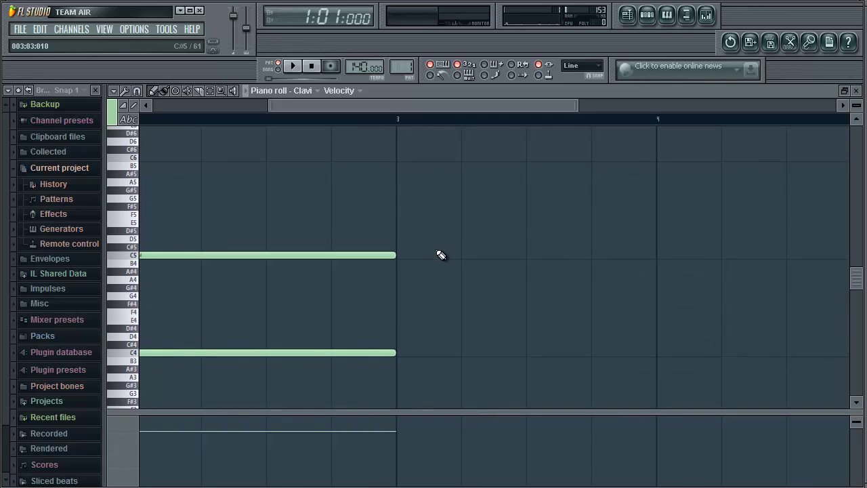
click(401, 257)
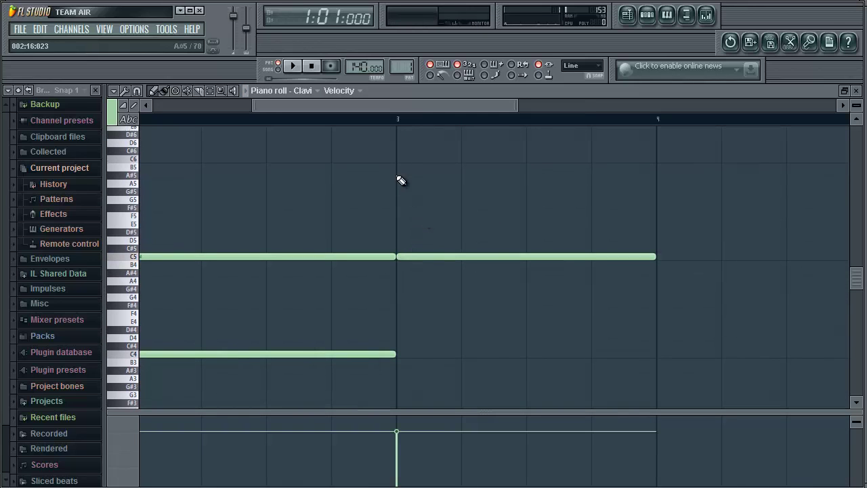
click(406, 353)
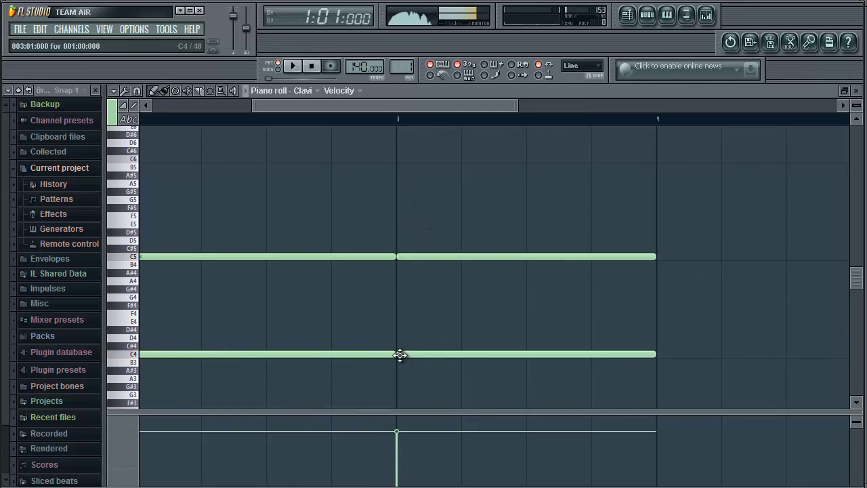
double_click(410, 354)
click(535, 451)
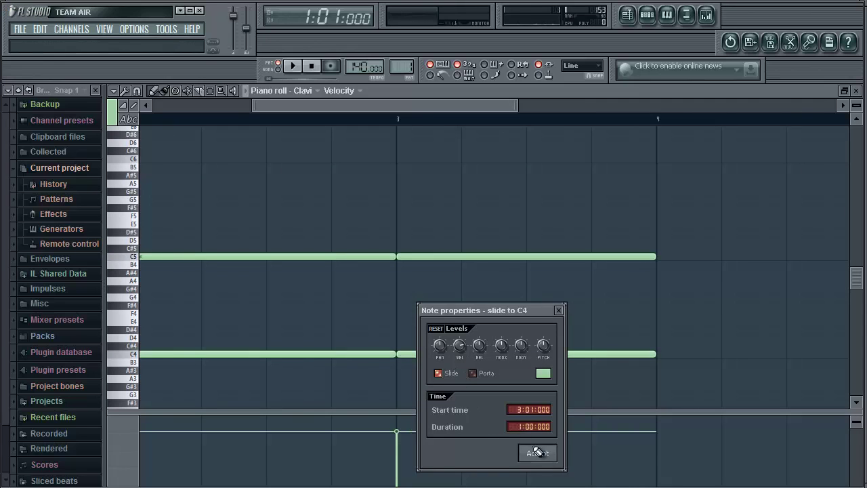
Step: Add a C4 note one beat long at the start of bar 4
drag(417, 106, 513, 107)
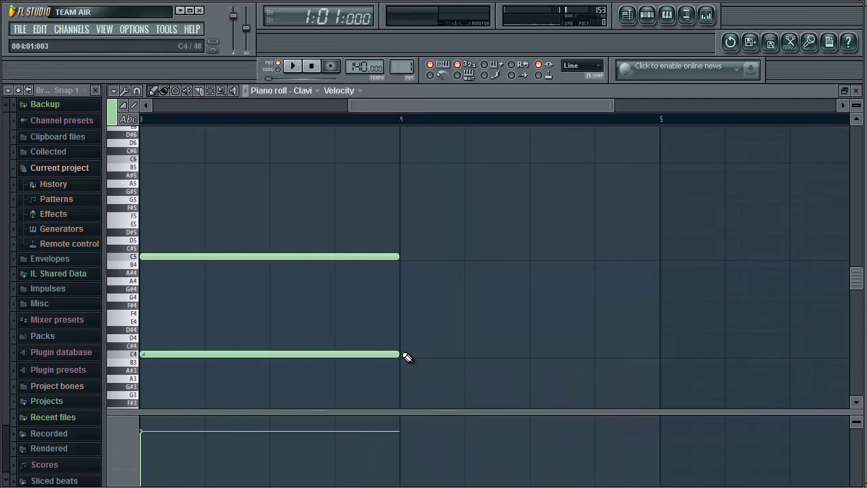
click(404, 353)
drag(654, 353, 462, 363)
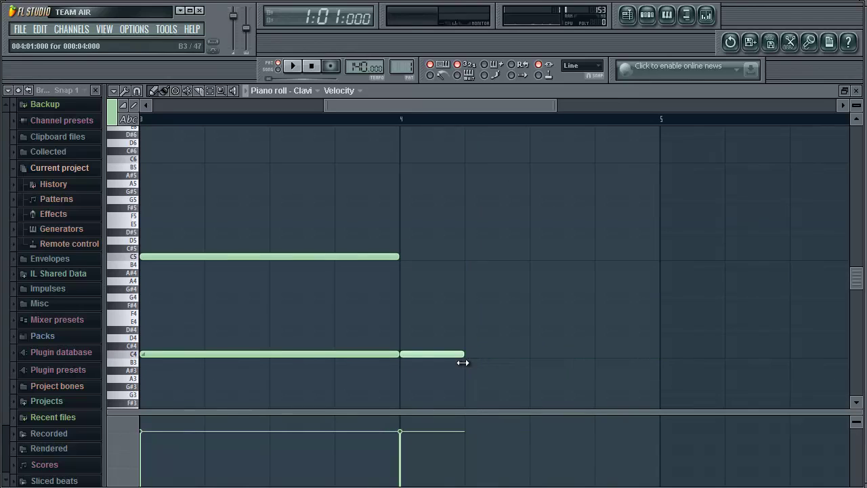
Step: Fill the rest of bar 4 with F4 notes of 2, 1 and 3 steps at steps 5, 8 and 10, plus a one-beat E4 at step 13
click(133, 355)
click(135, 332)
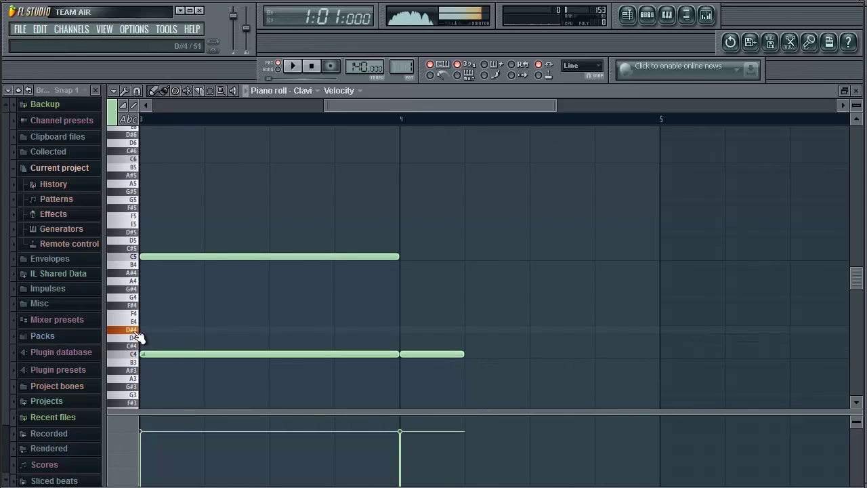
click(136, 322)
click(135, 320)
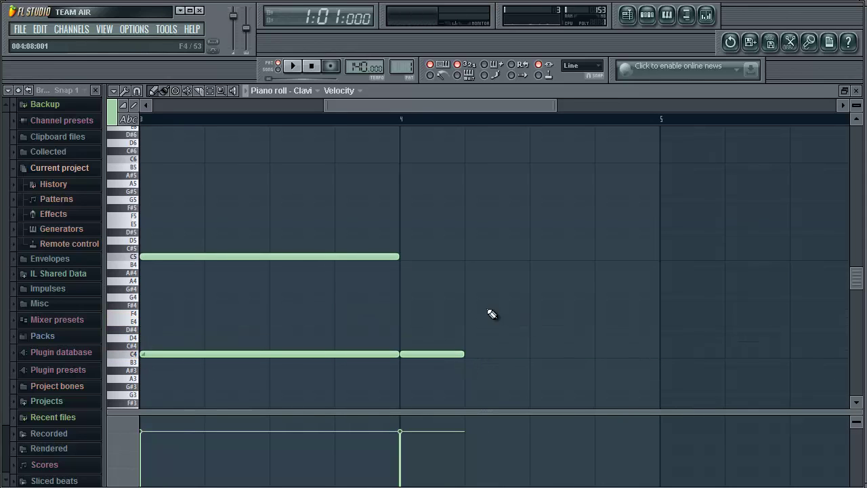
click(469, 314)
drag(530, 316, 495, 319)
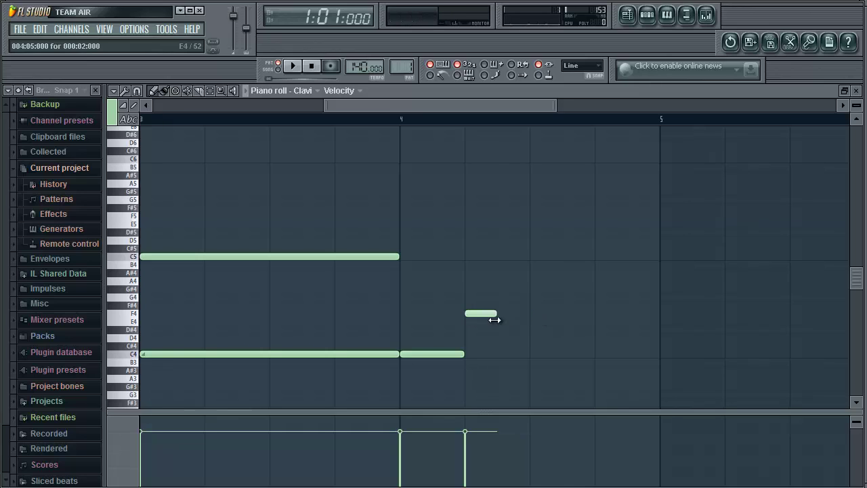
click(516, 314)
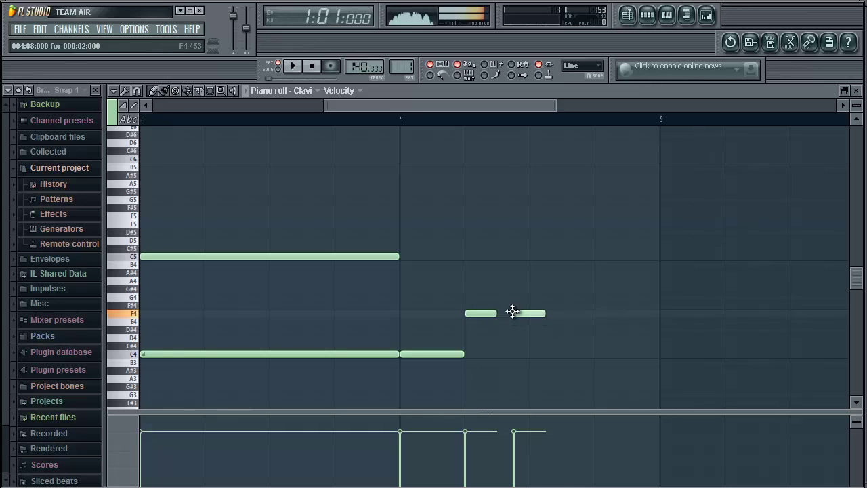
click(548, 313)
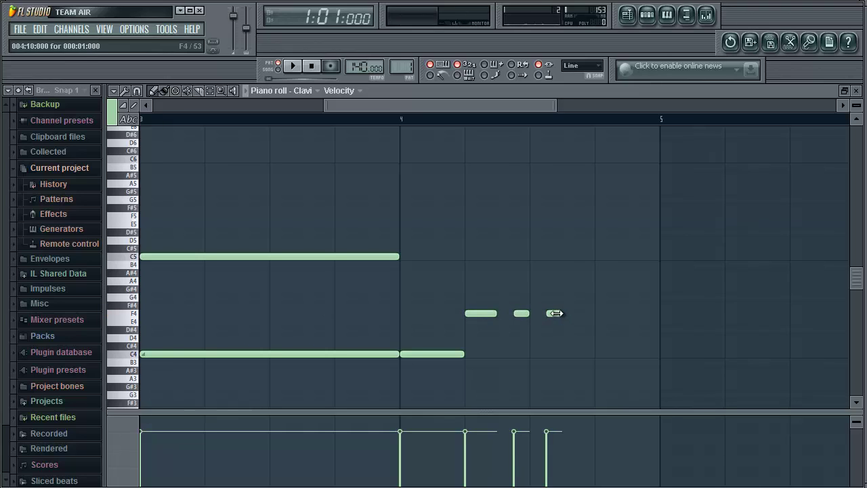
click(597, 322)
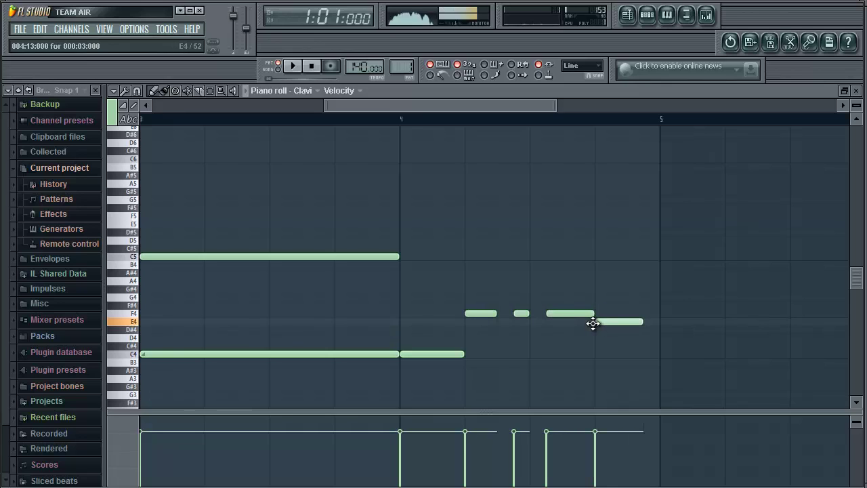
drag(642, 324, 657, 322)
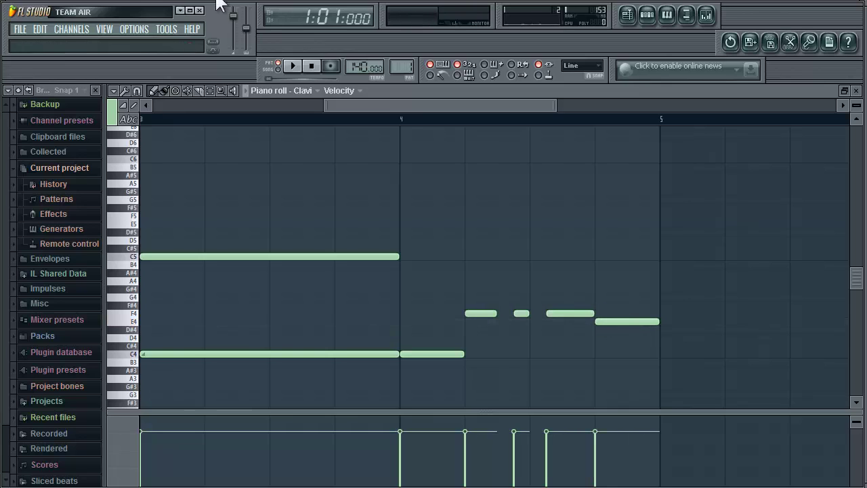
Step: Play the four-bar Melody pattern through and close the piano roll
click(301, 68)
drag(392, 103, 445, 96)
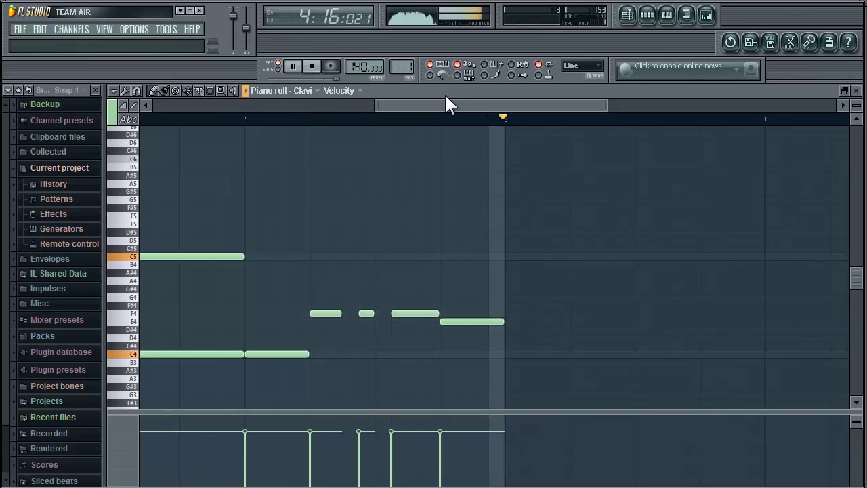
key(space)
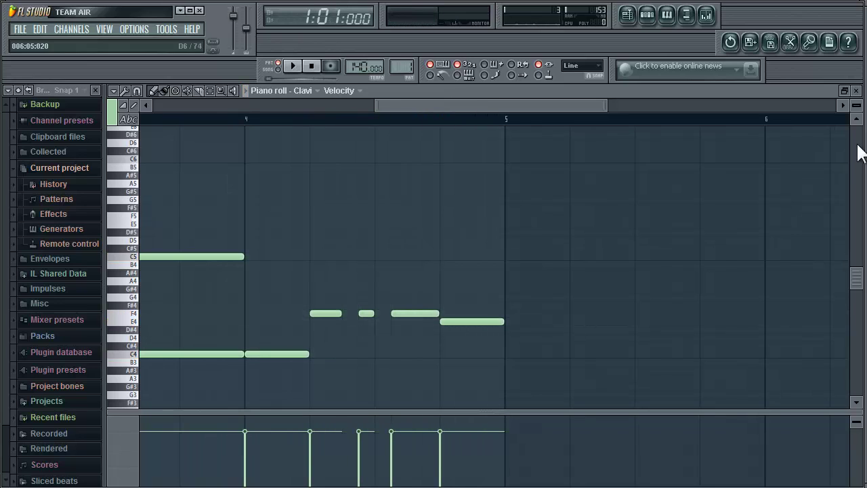
click(857, 91)
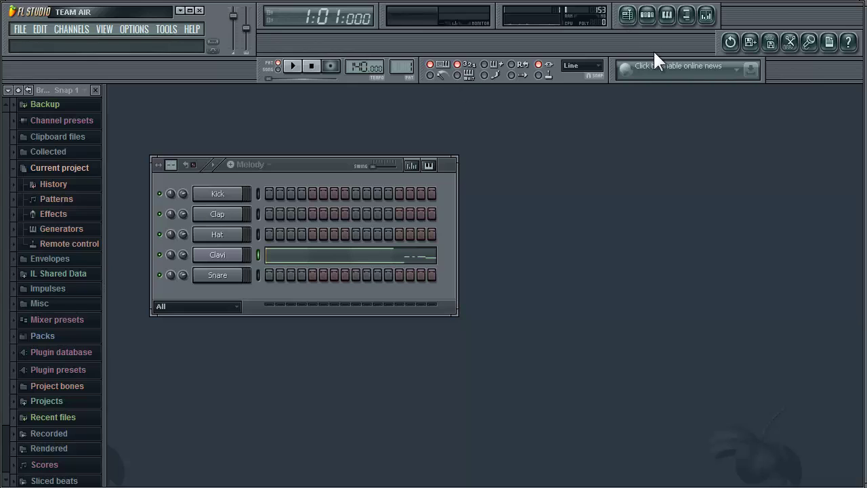
Step: Place two Melody clips back to back on Track 2 of the Playlist, starting at bars 1 and 5
click(628, 15)
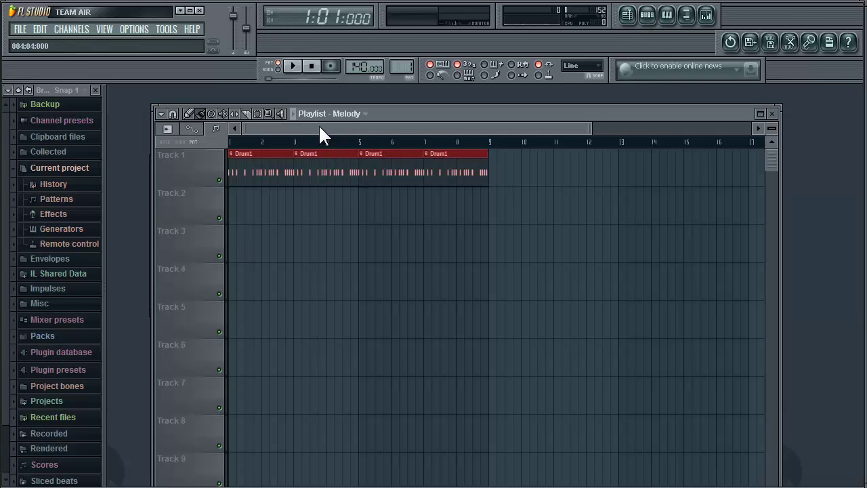
click(235, 197)
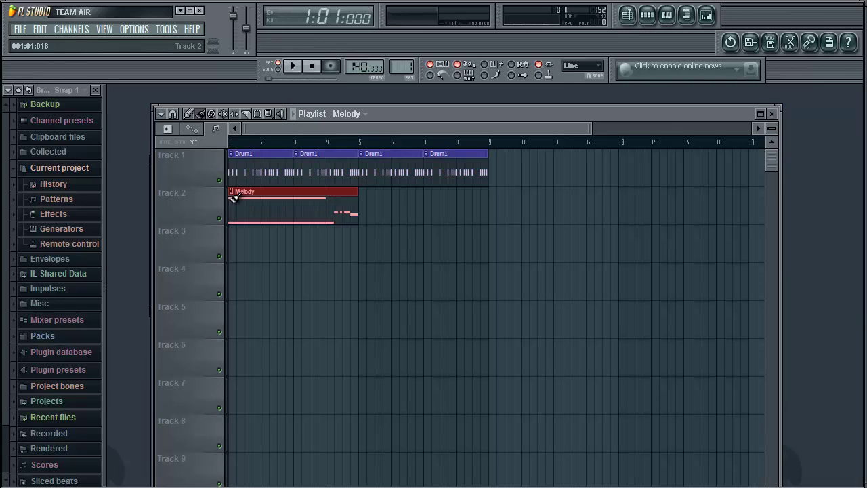
click(365, 202)
Step: Play the song arrangement with drums and melody together, stop it and close the Playlist
click(293, 66)
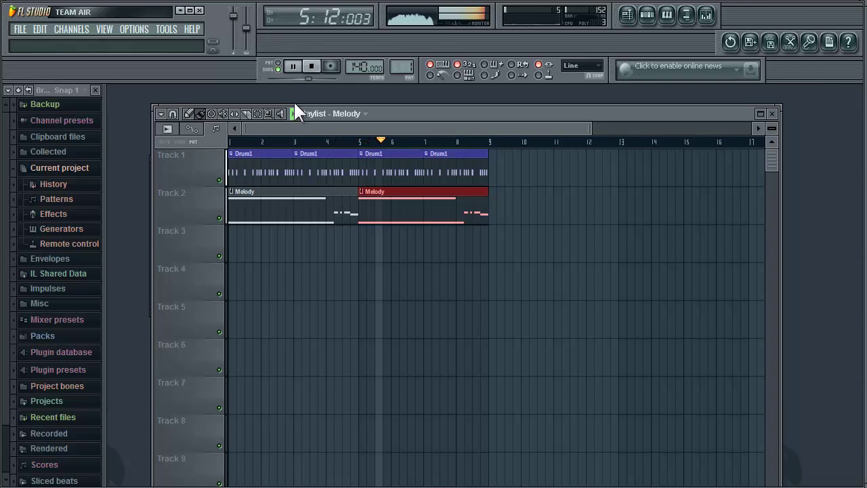
click(313, 67)
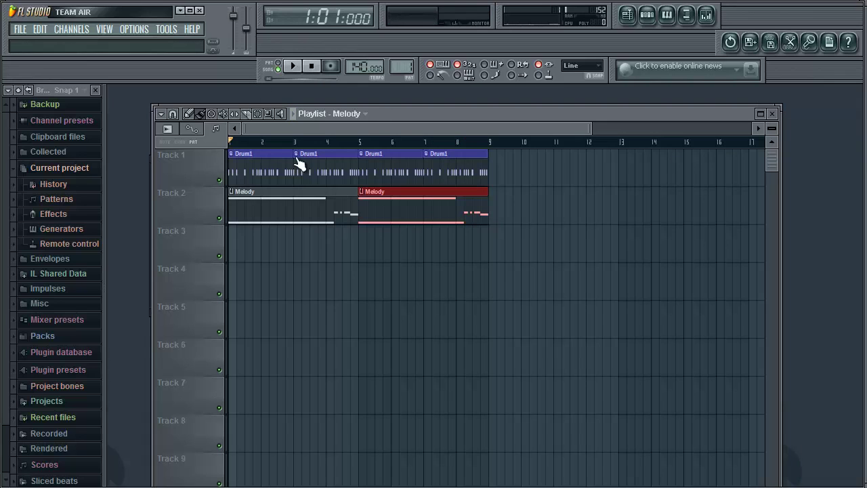
click(773, 112)
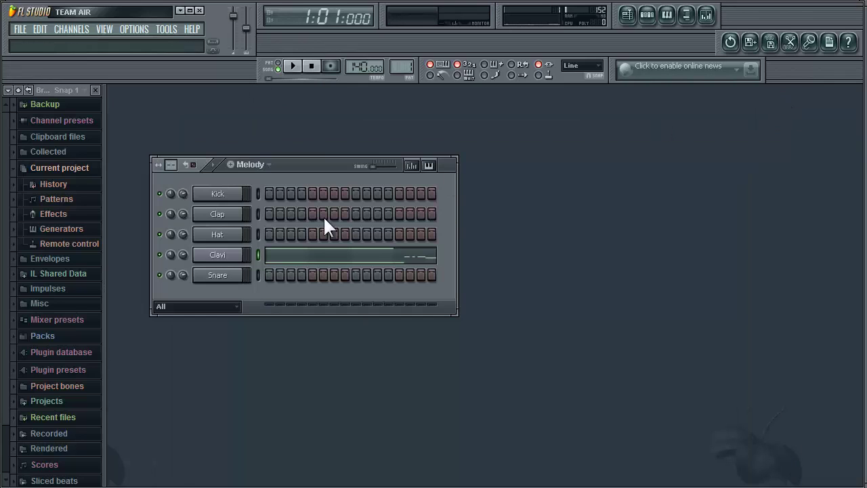
Step: Insert a new pattern and name it Overtop
click(256, 164)
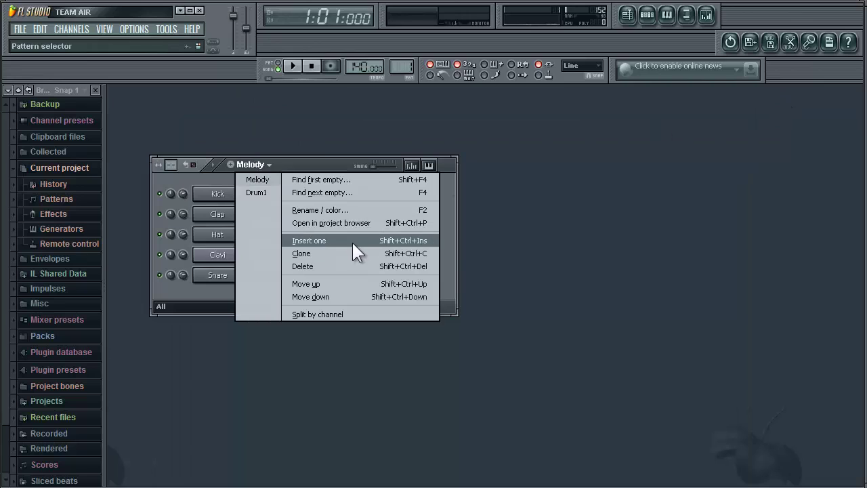
click(352, 242)
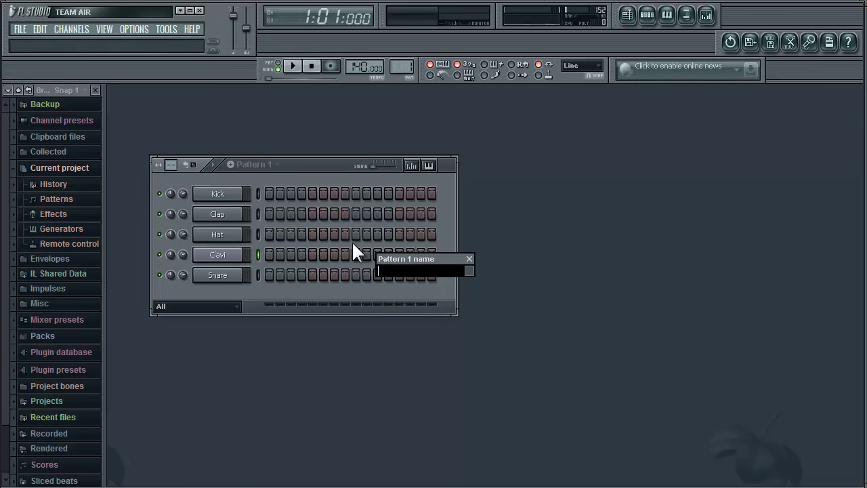
text(Overtop)
key(Return)
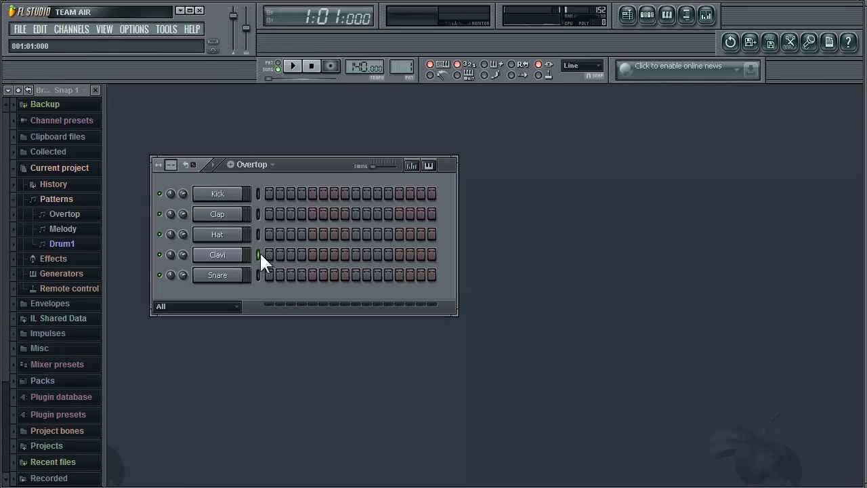
Step: Insert a Sytrus channel above the Snare and load its Above clouds pad preset
right_click(218, 277)
mouse_move(304, 416)
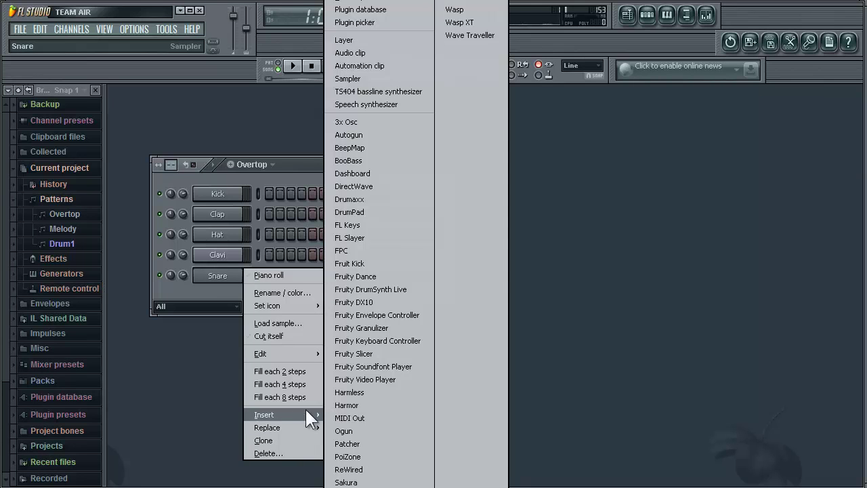
click(467, 2)
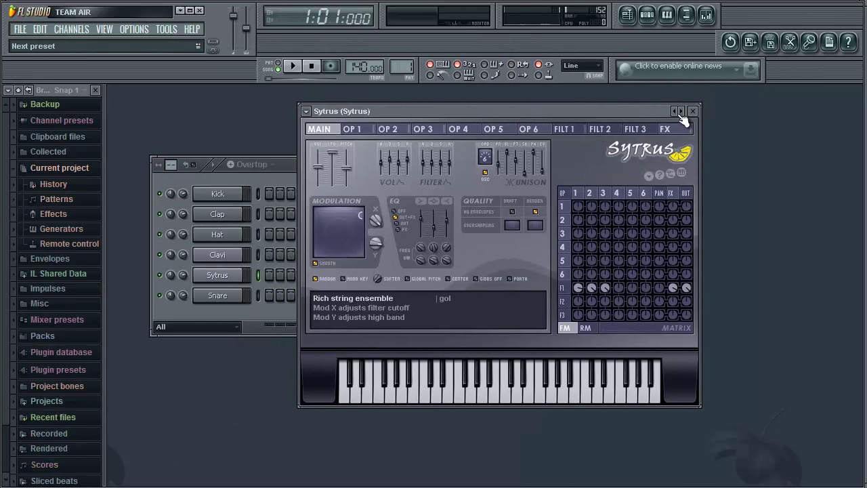
click(679, 113)
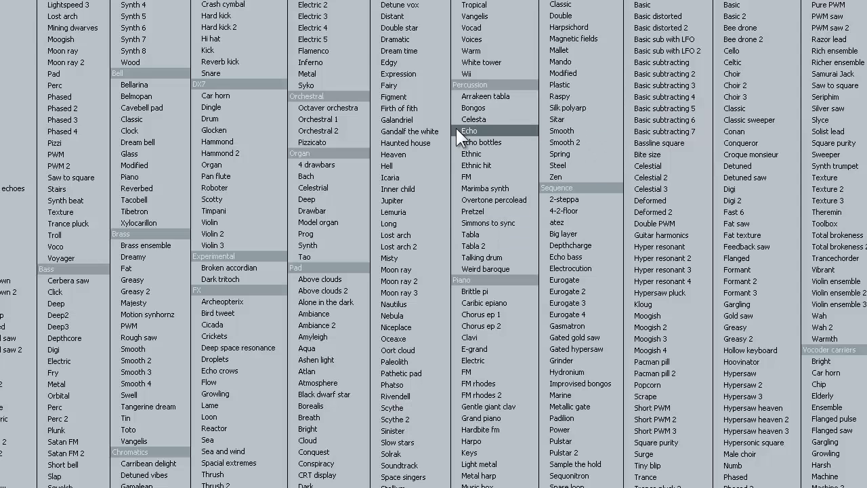
click(351, 280)
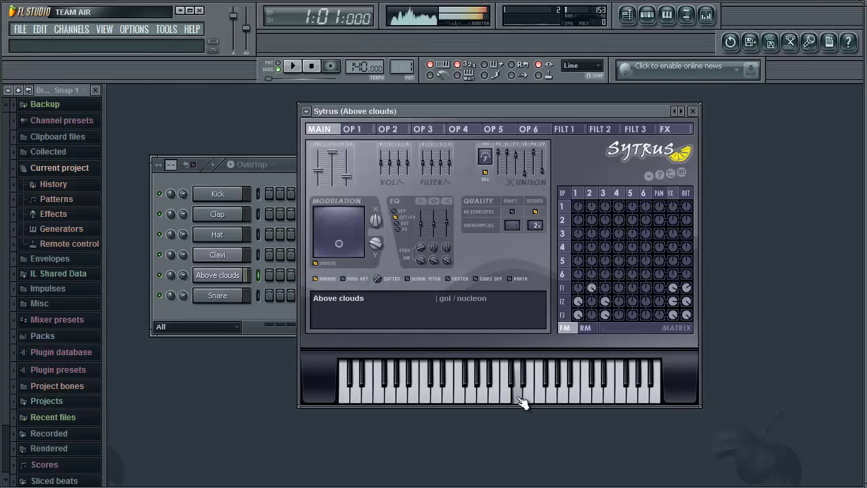
Step: In the Above clouds piano roll, fill bars 1 and 2 with one-bar notes on both C5 and C4
right_click(219, 275)
click(241, 276)
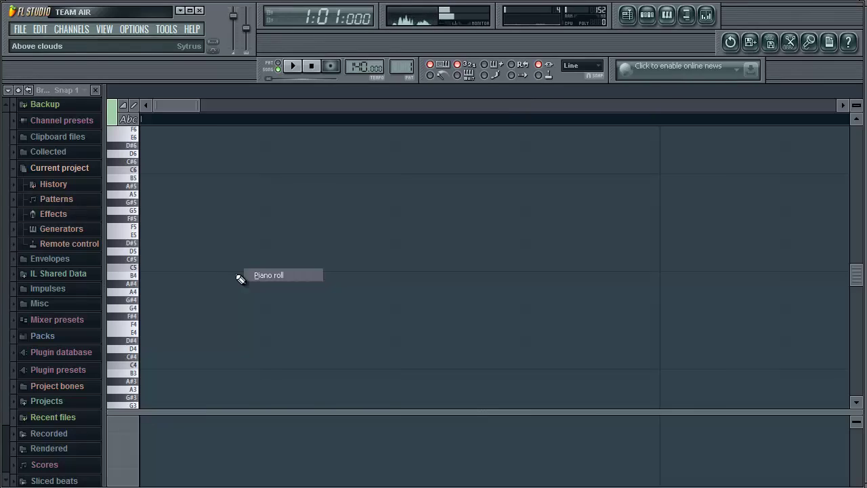
click(135, 268)
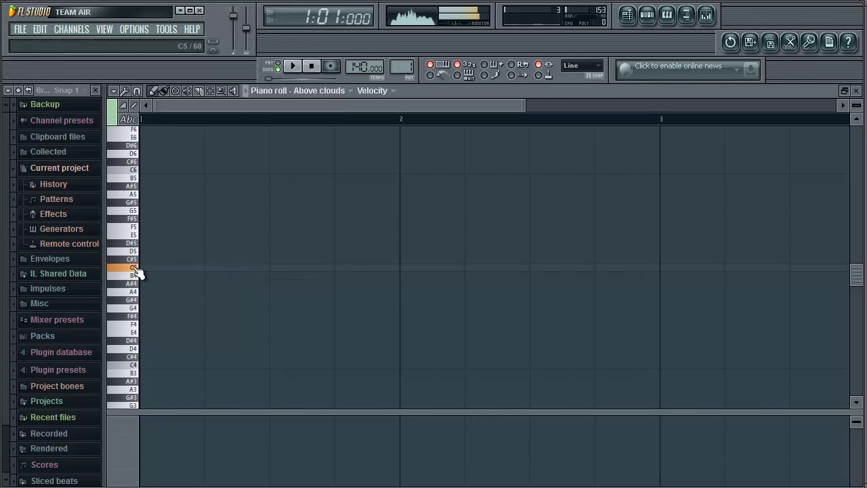
click(143, 269)
drag(204, 267, 402, 314)
click(144, 365)
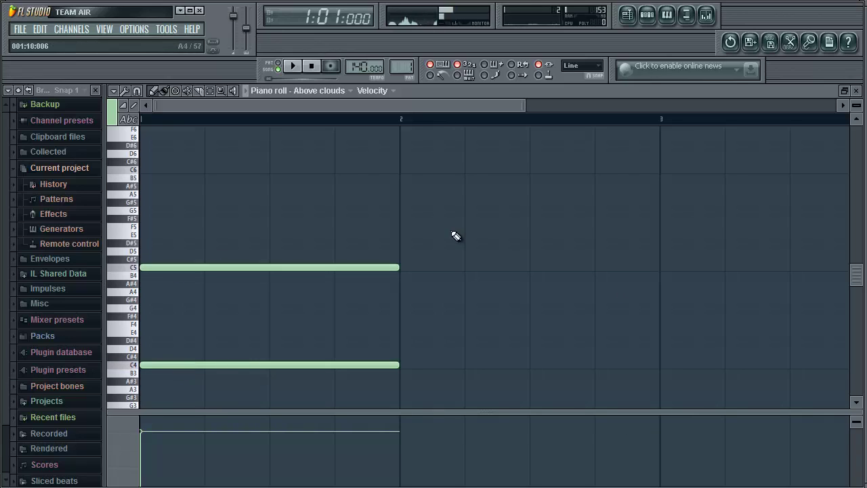
click(404, 268)
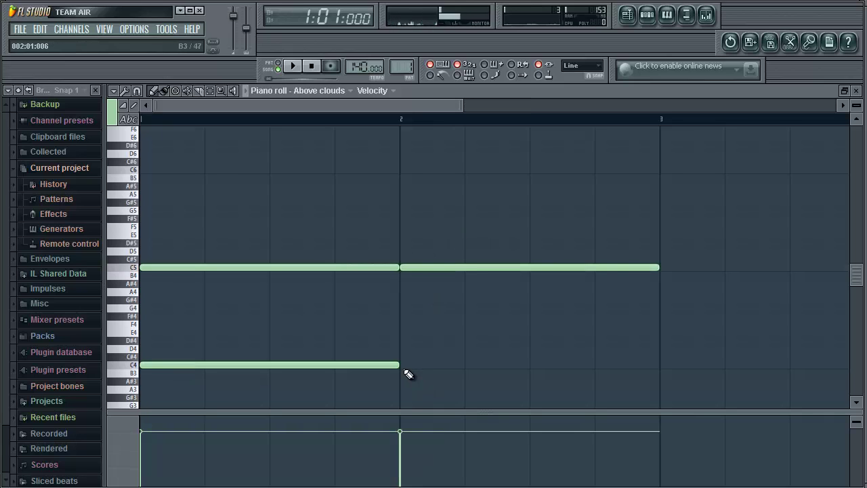
click(404, 364)
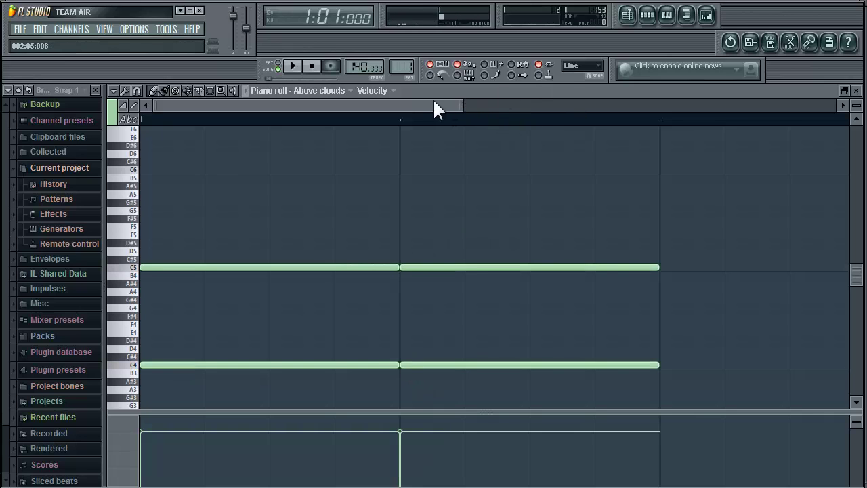
Step: Fill bars 3 and 4 of the Above clouds part with one-bar notes on both C4 and C3
drag(437, 108, 535, 130)
scroll(534, 218, down, 3)
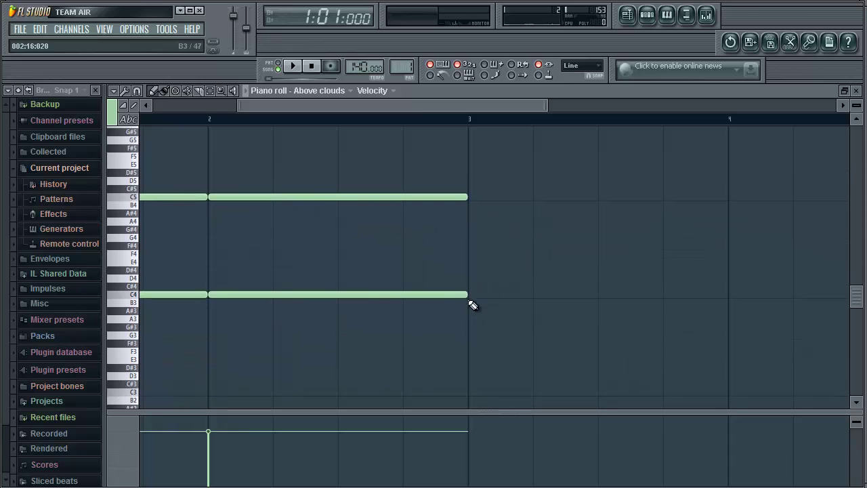
click(472, 294)
scroll(509, 348, down, 2)
click(463, 350)
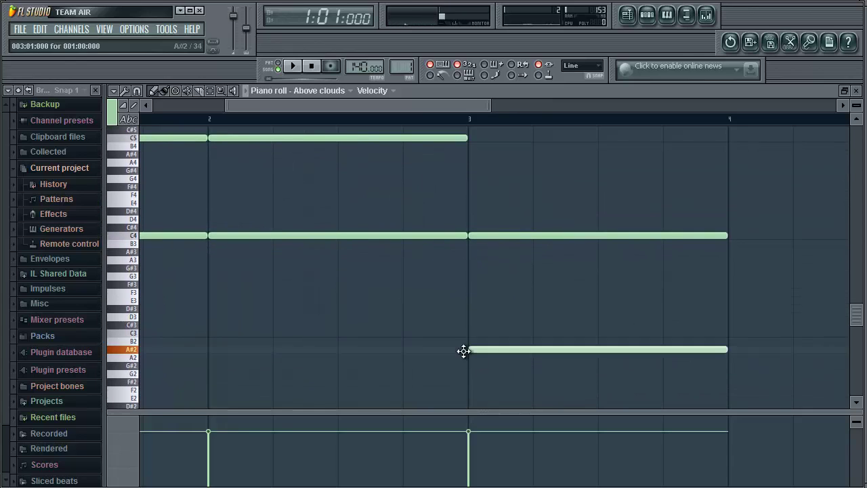
mouse_move(497, 351)
mouse_down()
mouse_move(497, 323)
mouse_move(497, 337)
mouse_up()
drag(427, 105, 532, 105)
click(428, 332)
click(455, 235)
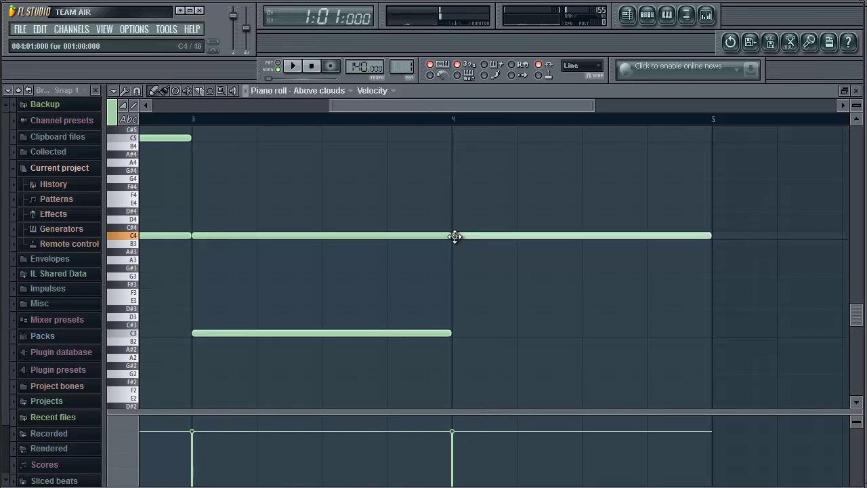
click(453, 332)
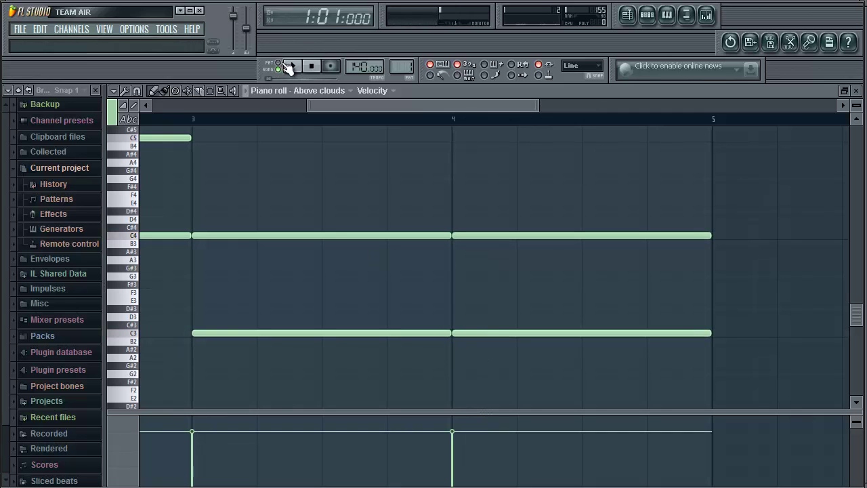
Step: Play the four-bar Overtop pattern through, stop it and close the piano roll
click(292, 66)
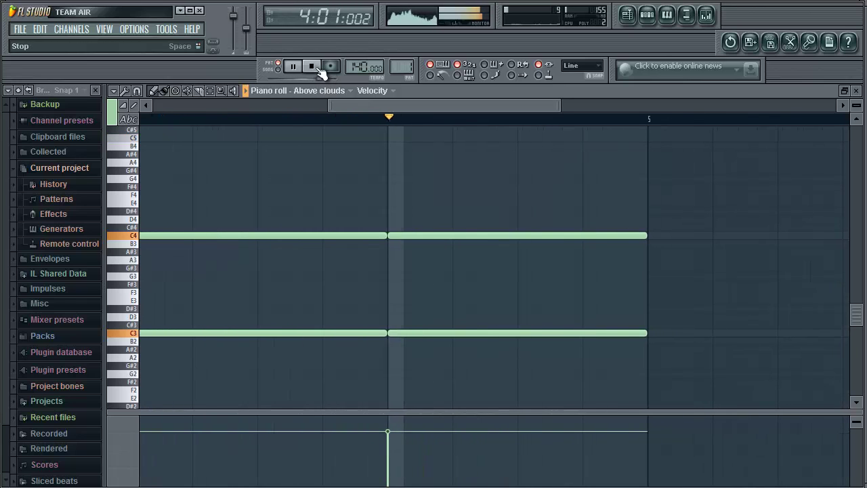
click(315, 67)
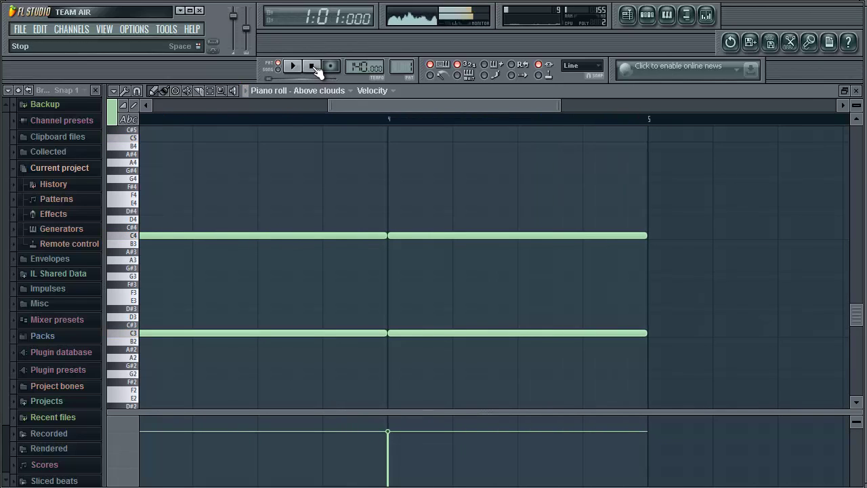
mouse_move(511, 104)
mouse_down()
mouse_move(499, 105)
mouse_move(513, 105)
mouse_up()
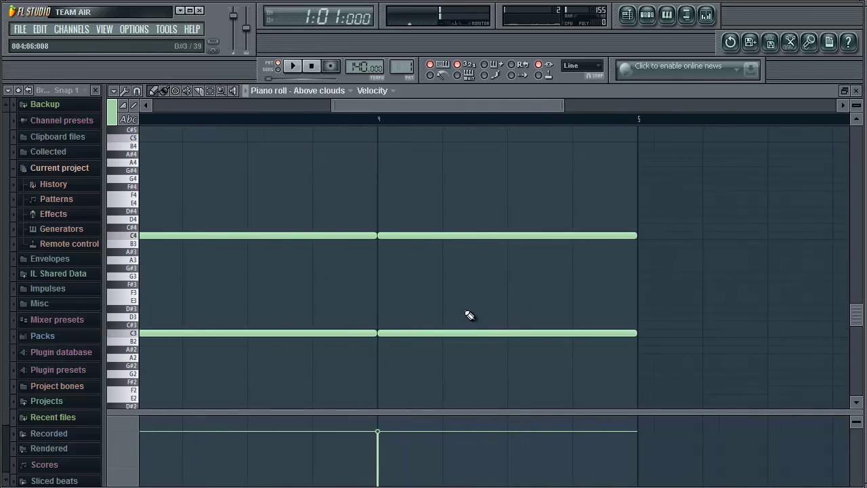
scroll(461, 318, down, 2)
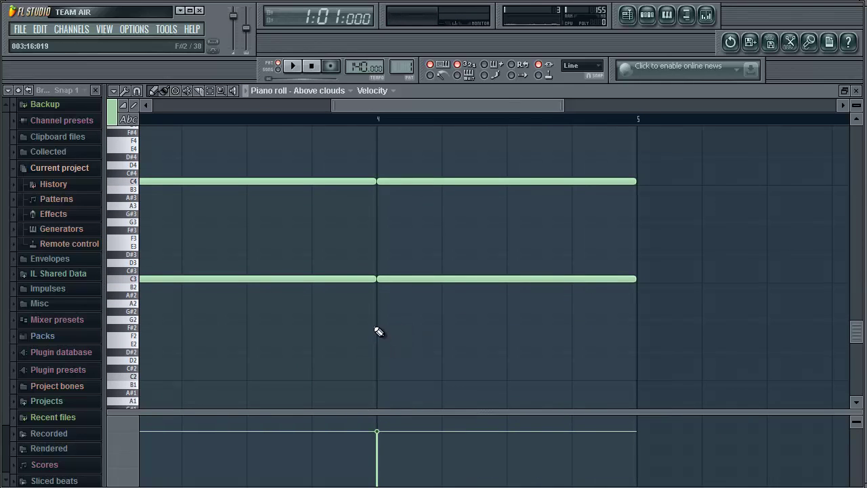
click(856, 91)
Step: Place two Overtop clips back to back on Track 3 of the Playlist, starting at bars 1 and 5
click(628, 10)
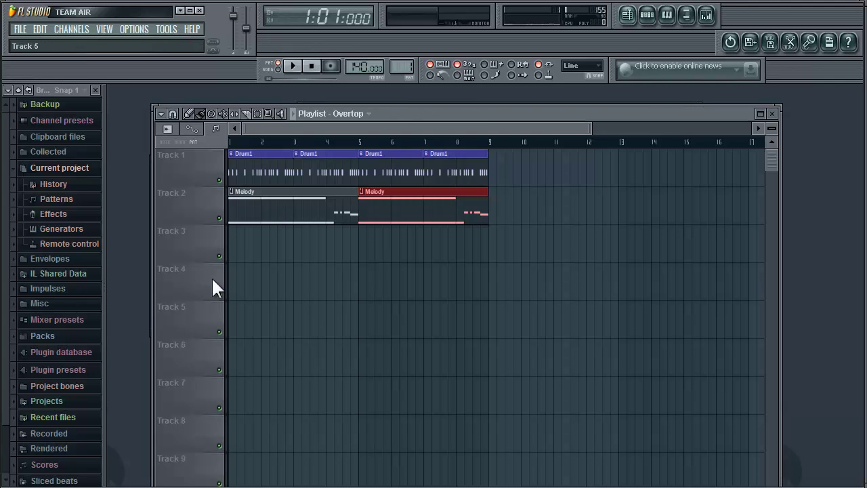
click(233, 236)
click(389, 236)
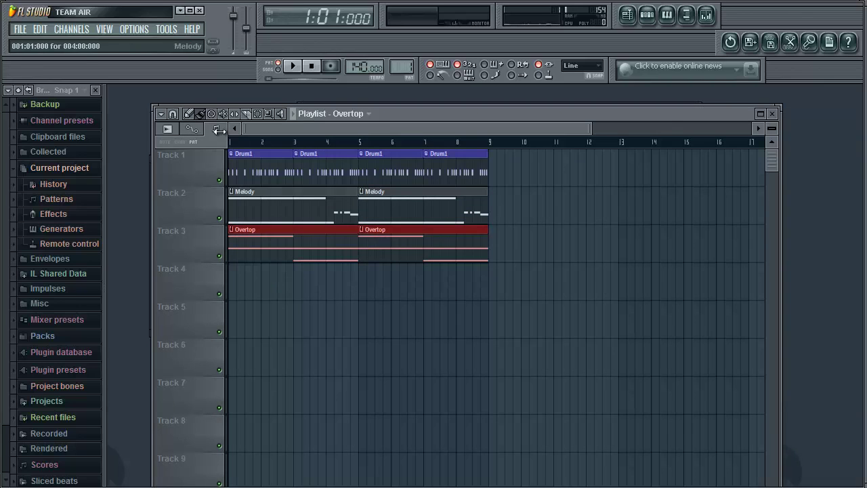
Step: Switch to song mode, play the arrangement with drums, melody and Overtop together, stop it and close the Playlist
click(282, 72)
key(space)
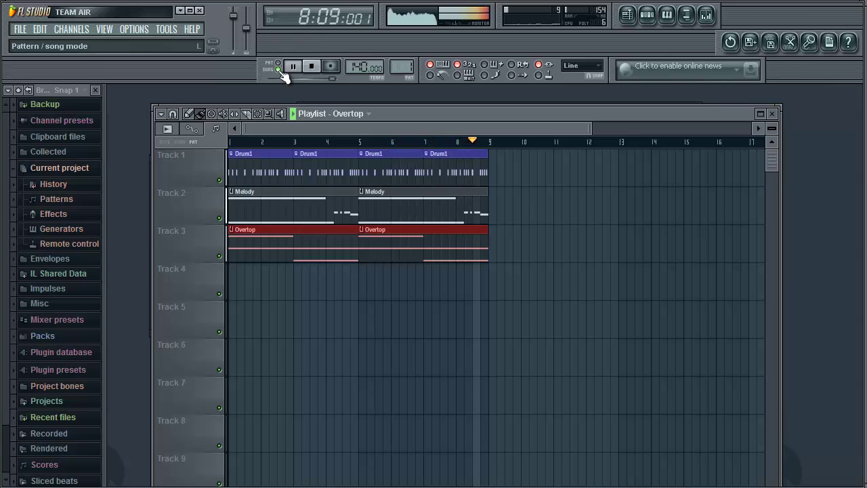
key(space)
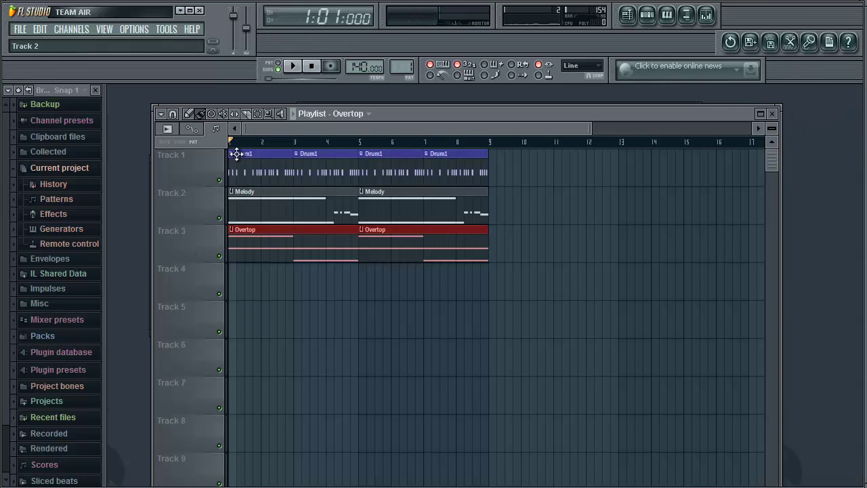
click(771, 115)
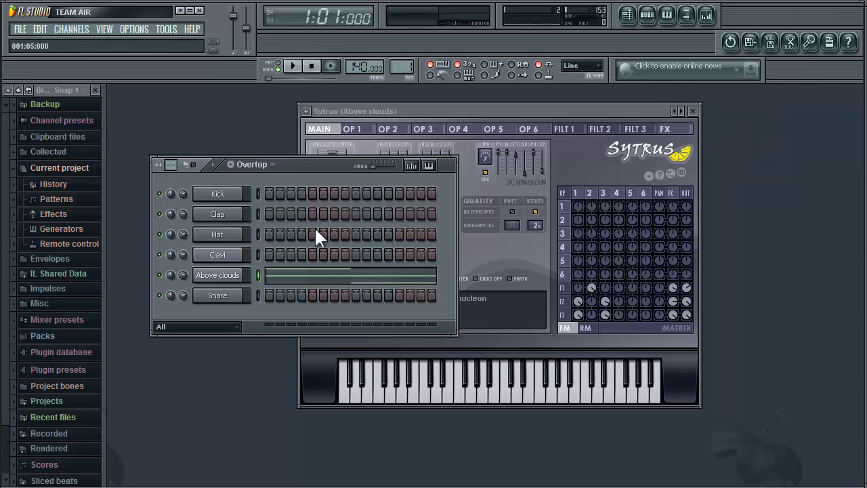